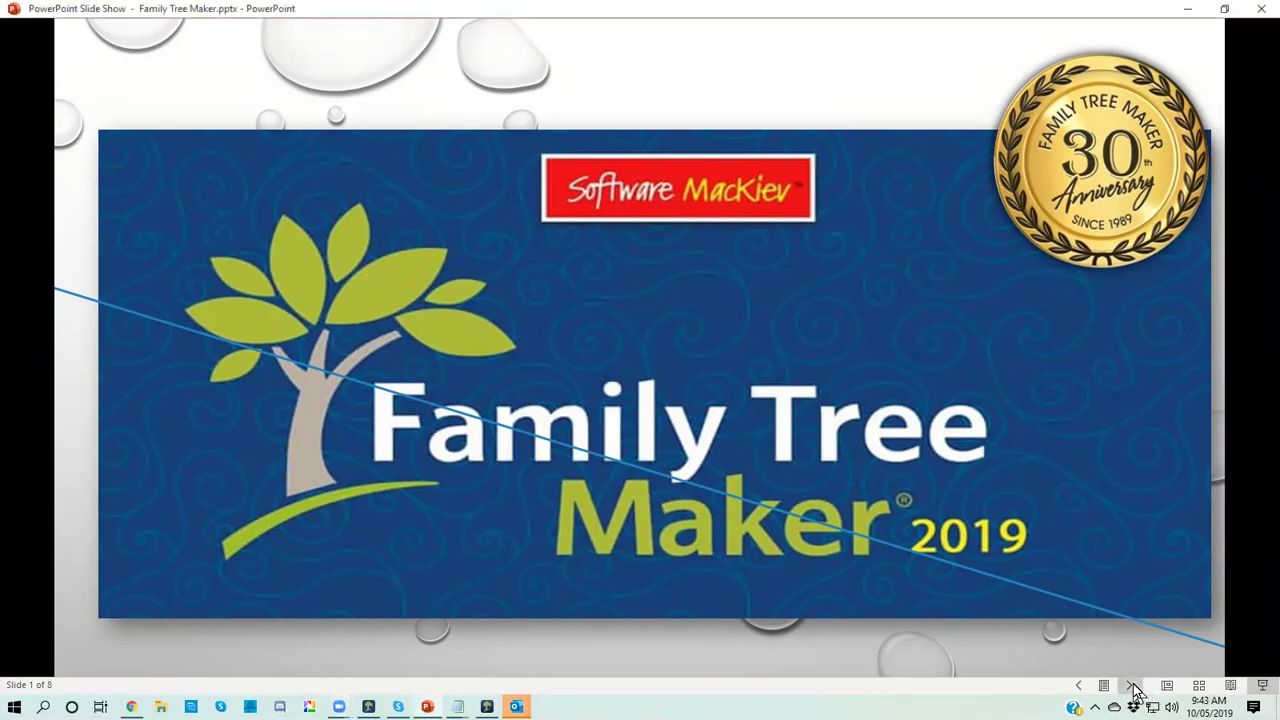
Advance the slide show past the title and 30th anniversary slides to slide 3.
{"action": "left_click", "coordinate": [1134, 686]}
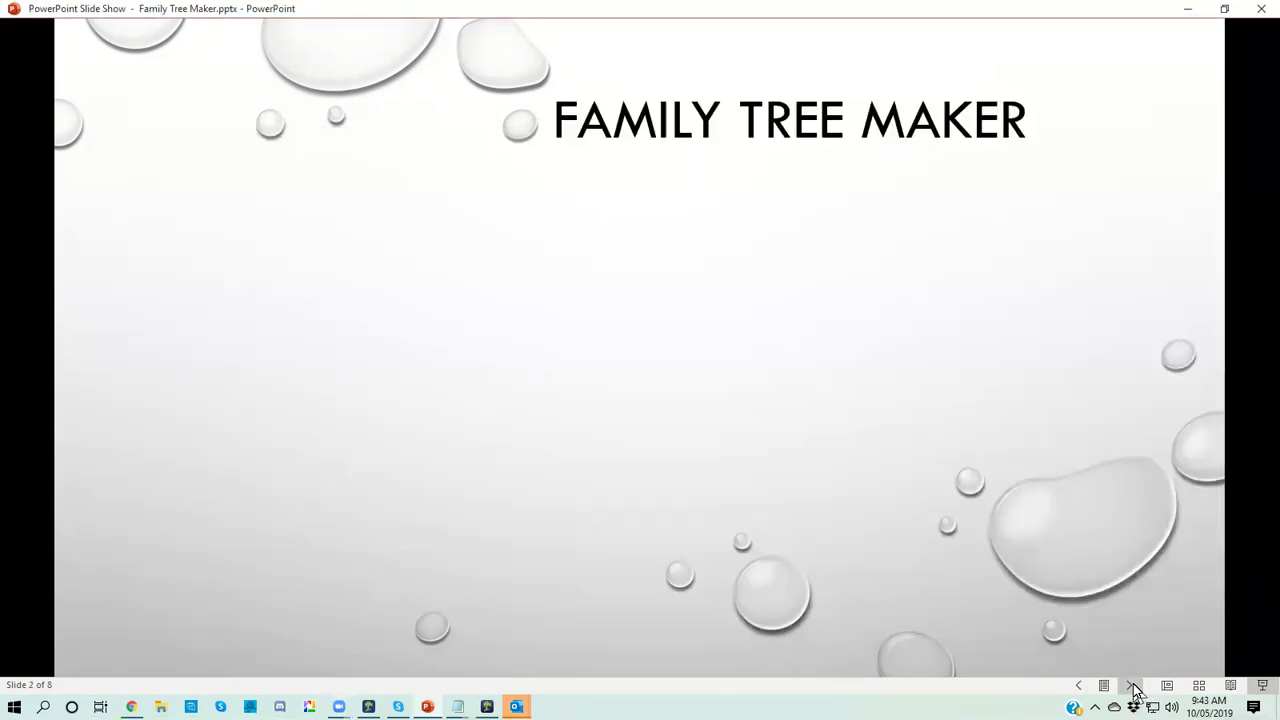
{"action": "left_click", "coordinate": [1134, 686]}
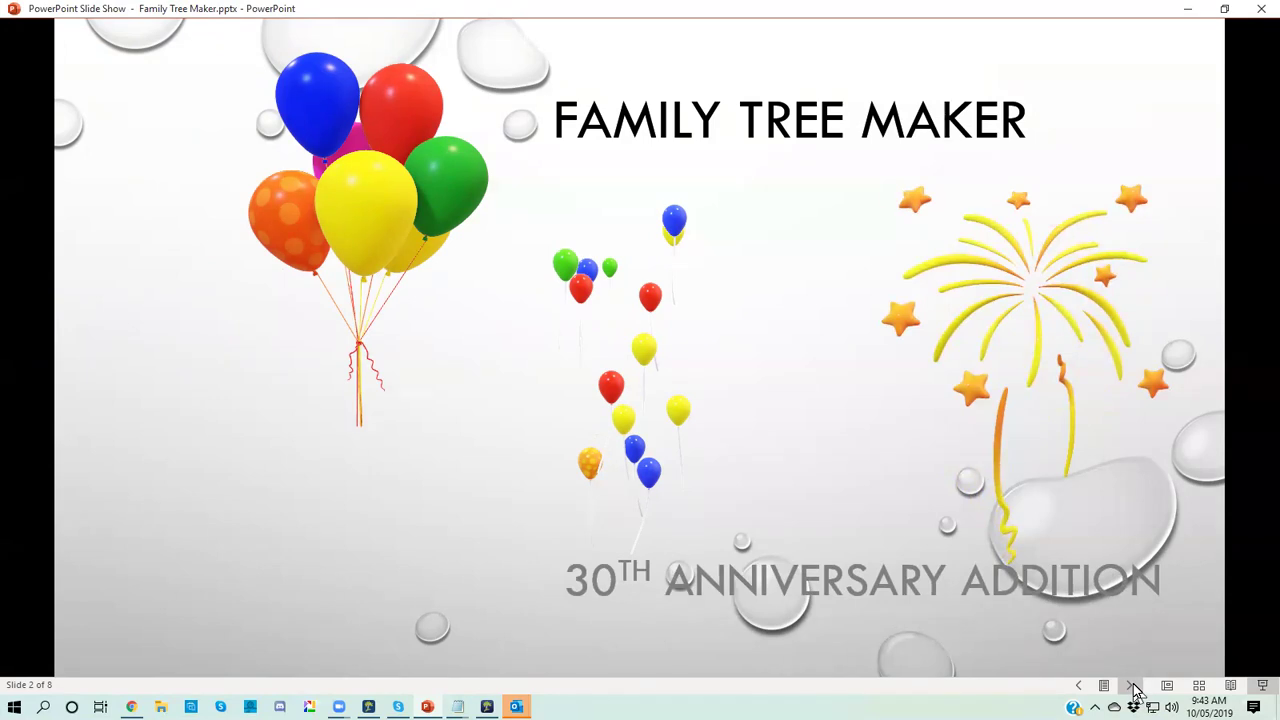
{"action": "left_click", "coordinate": [1133, 686]}
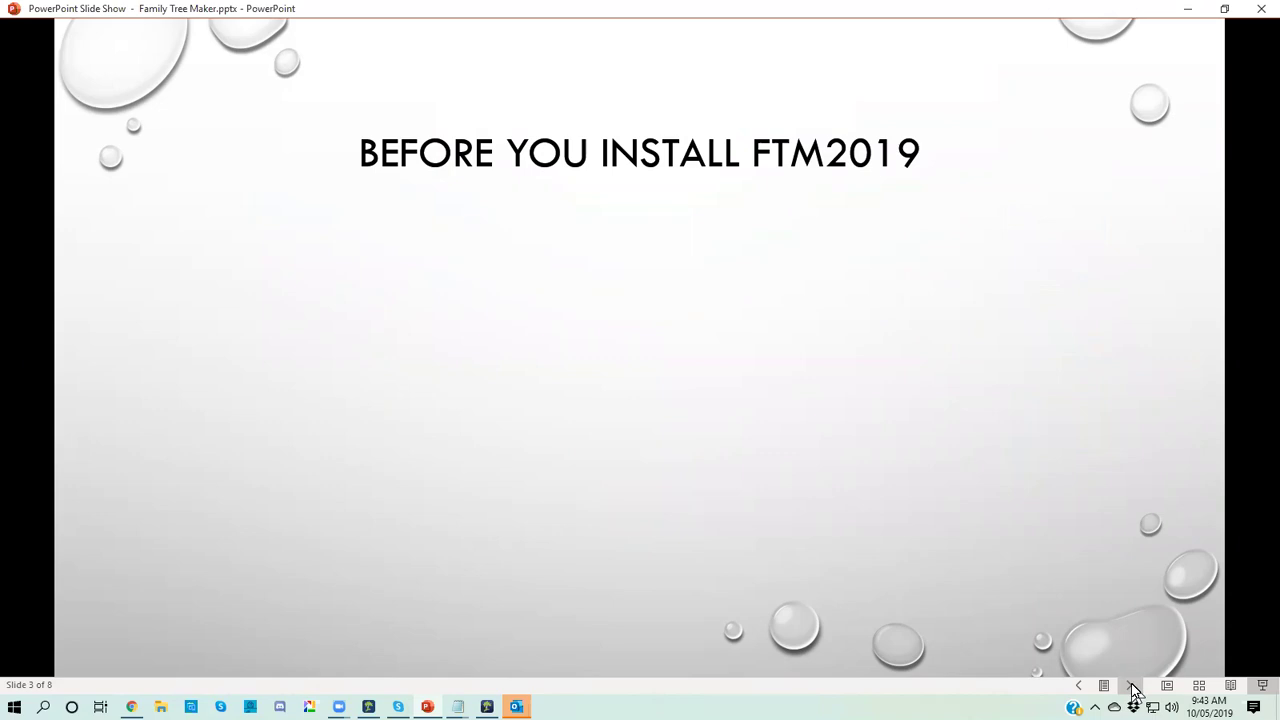
Reveal slide 3's six bullets, OPEN FTM2017 through FILE, EXIT, then move to slide 4.
{"action": "left_click", "coordinate": [1134, 687]}
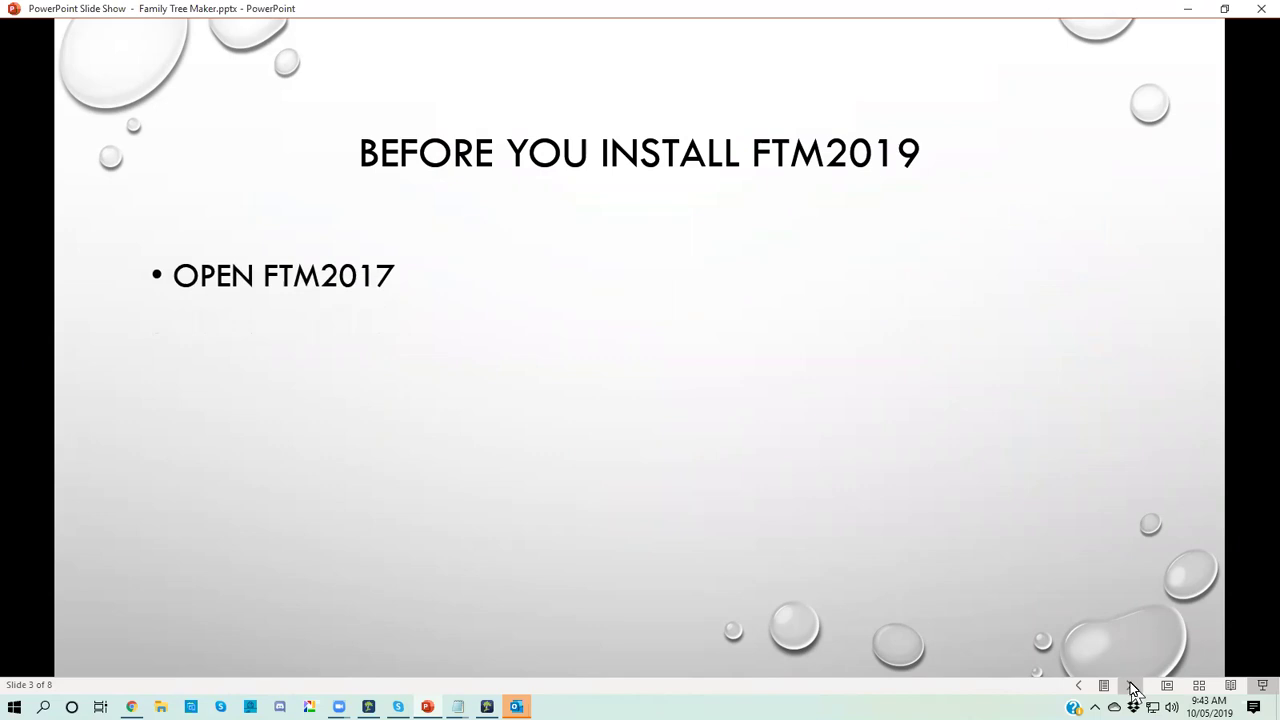
{"action": "left_click", "coordinate": [1134, 687]}
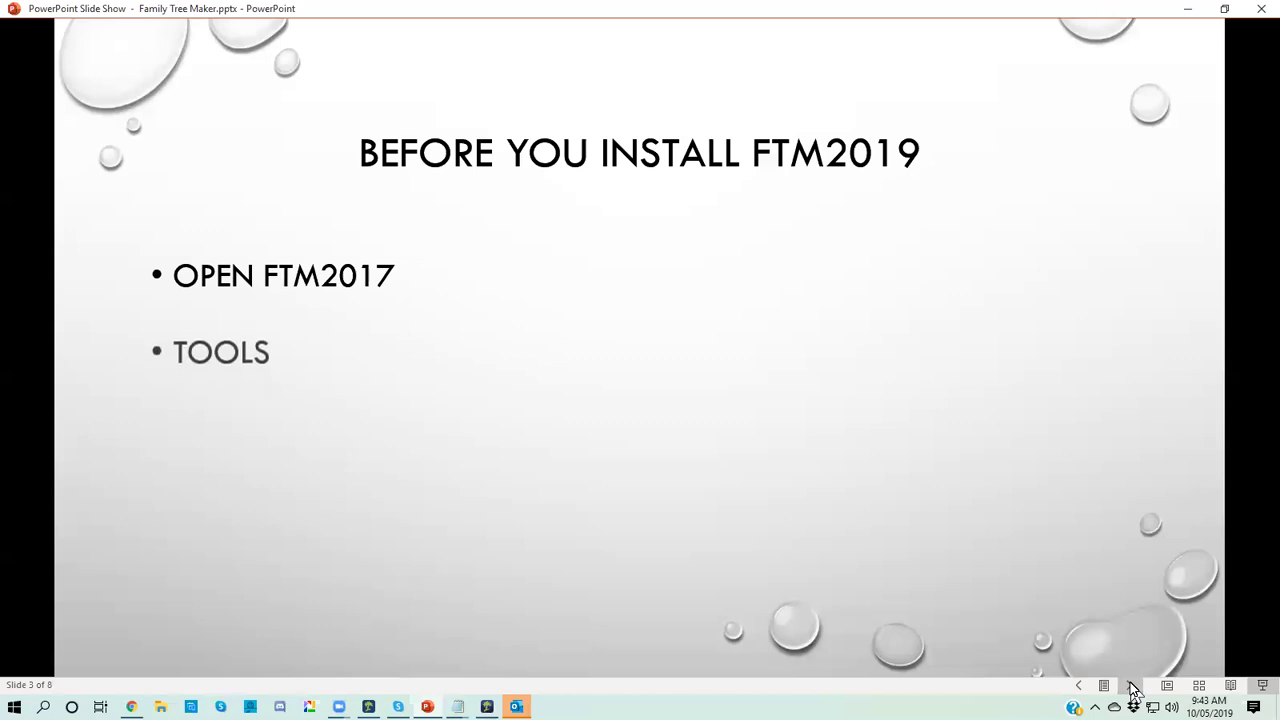
{"action": "left_click", "coordinate": [1134, 687]}
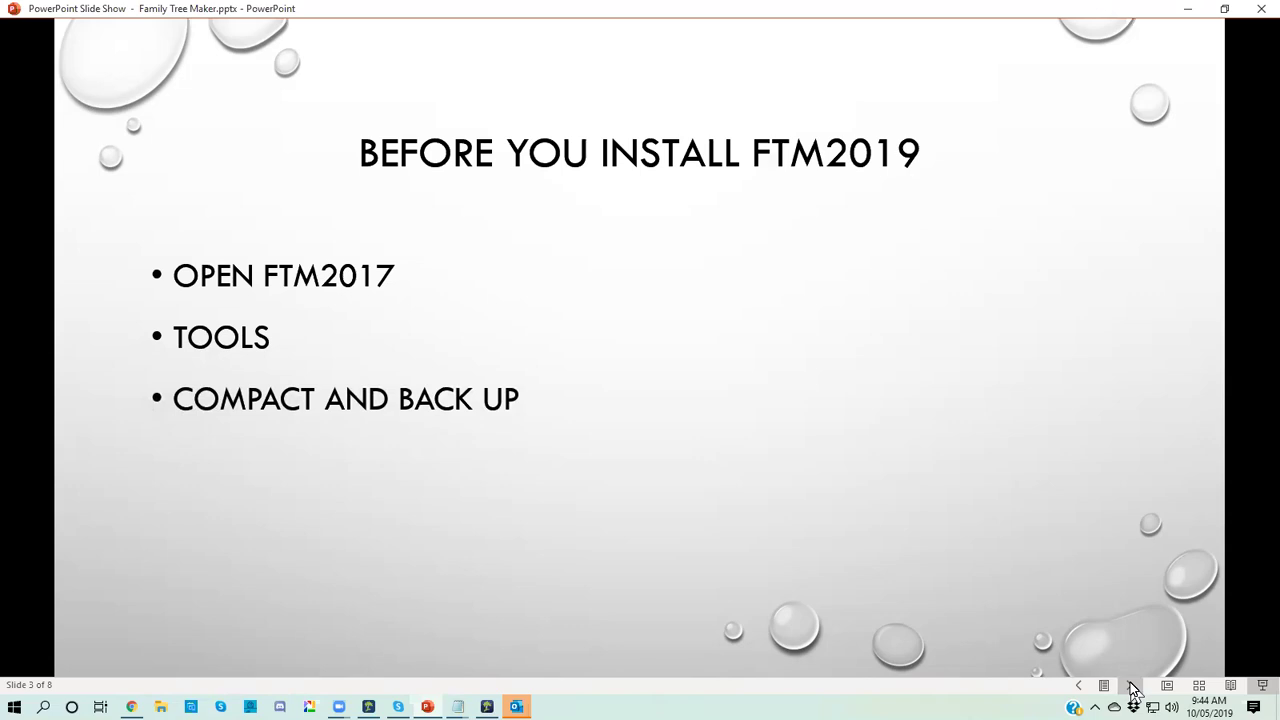
{"action": "left_click", "coordinate": [1134, 687]}
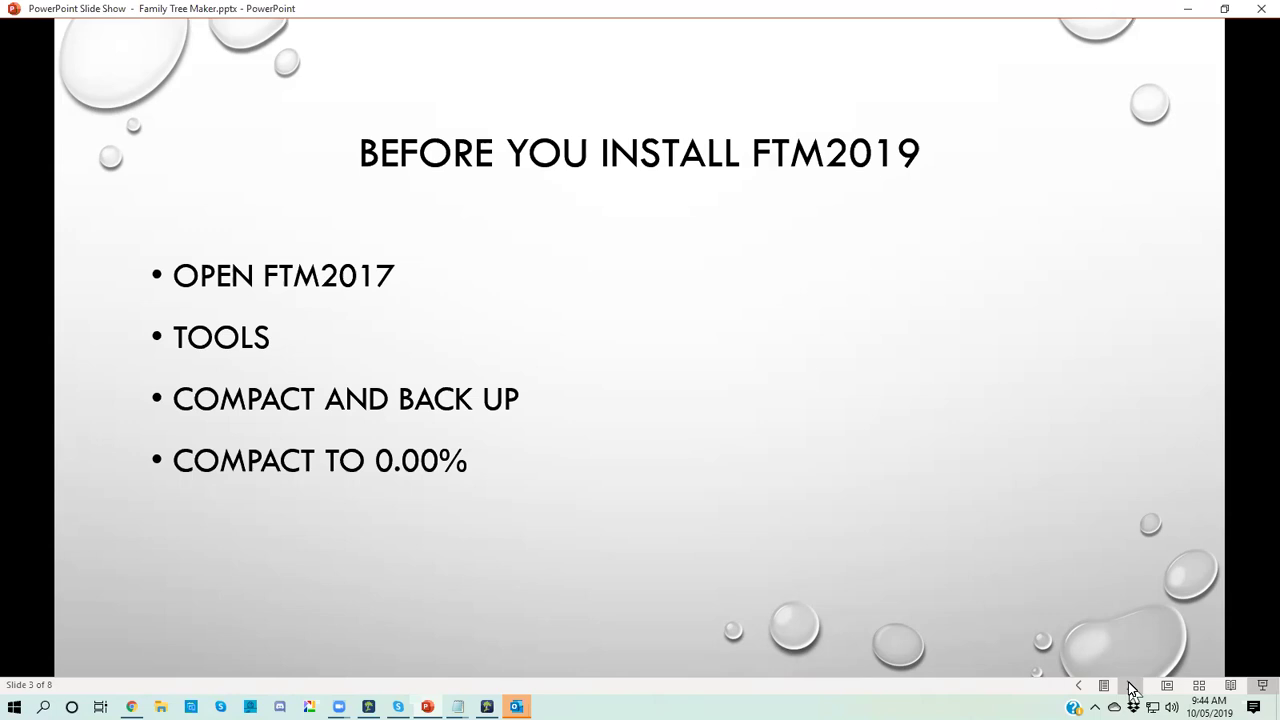
{"action": "left_click", "coordinate": [1130, 686]}
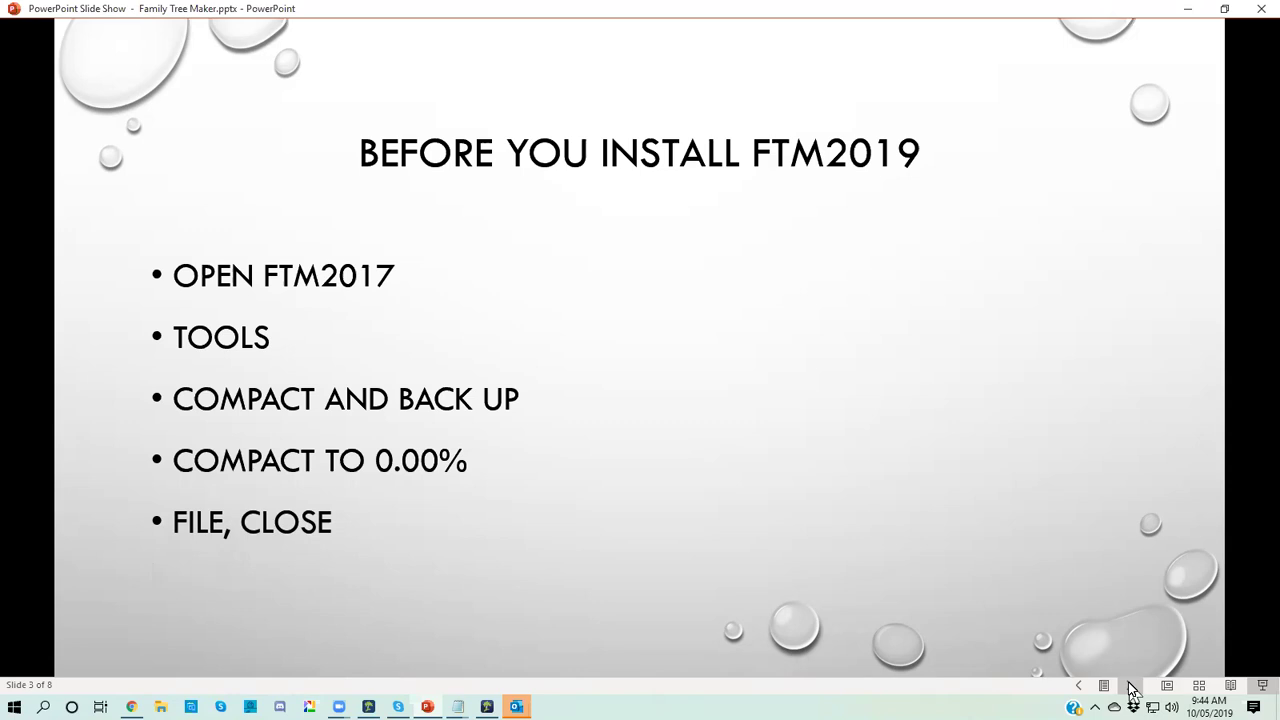
{"action": "left_click", "coordinate": [1130, 686]}
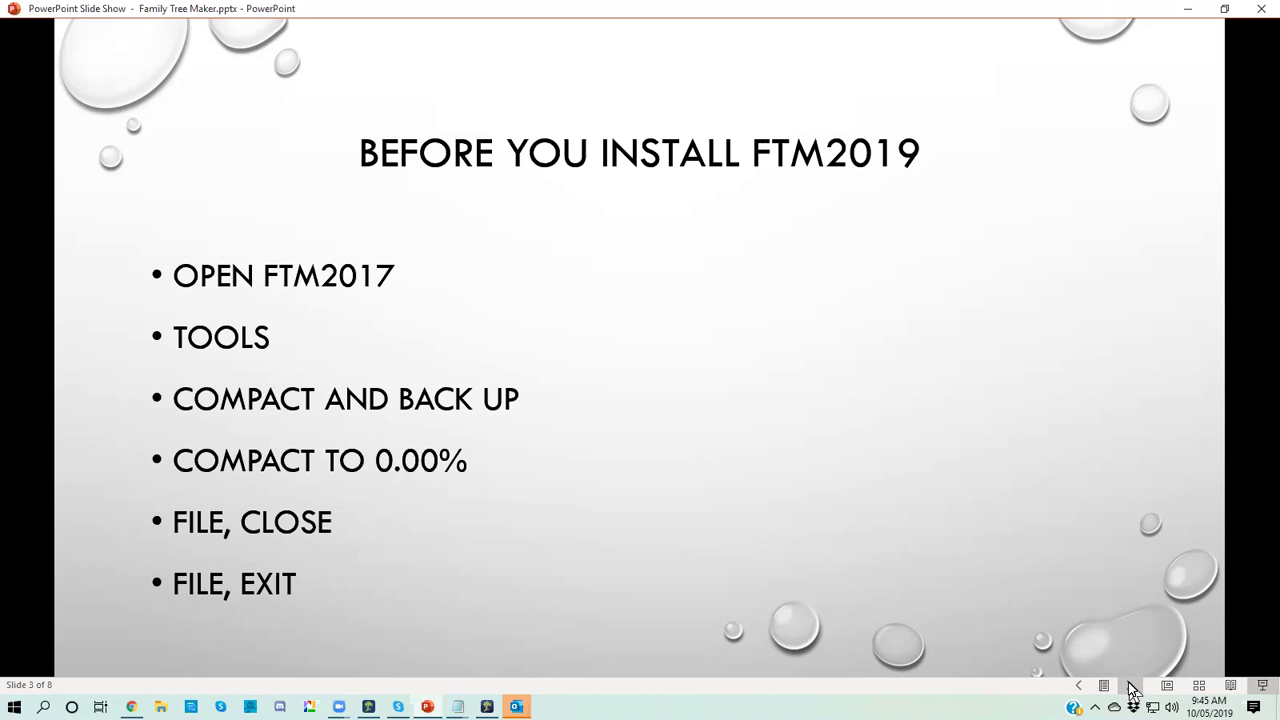
{"action": "left_click", "coordinate": [1131, 688]}
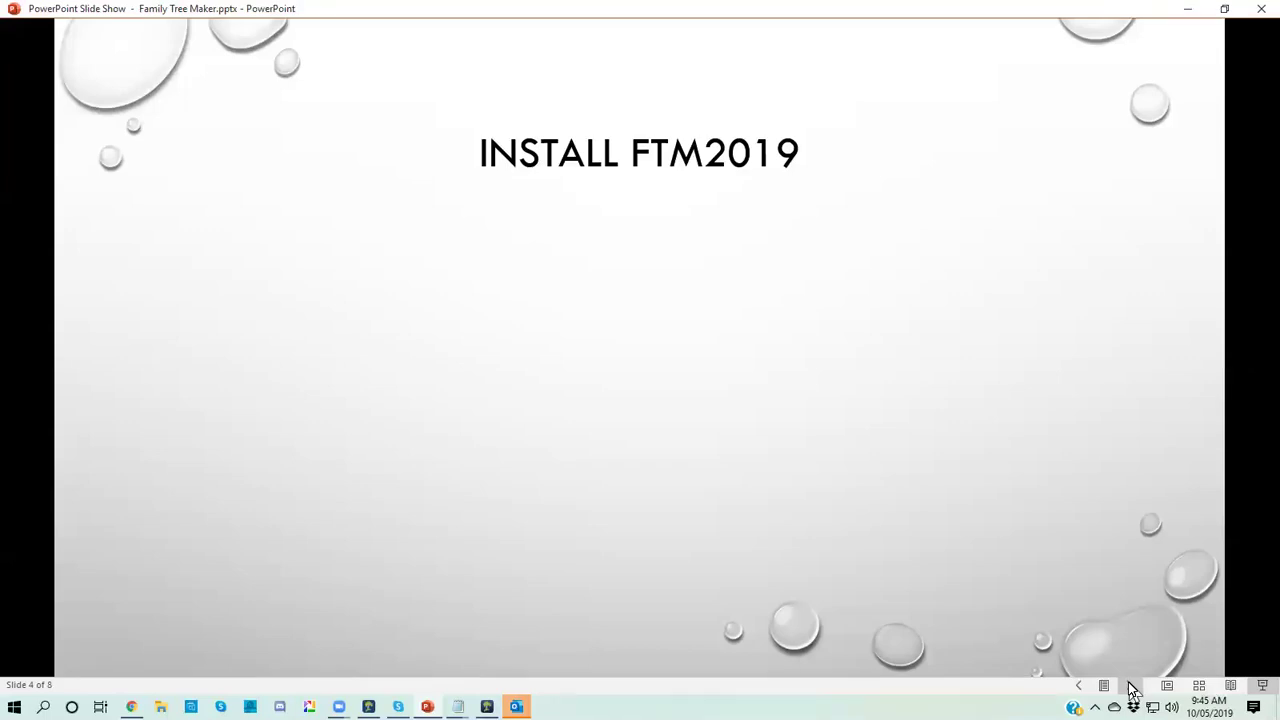
Reveal the HAVE YOU BACKED UP, CO-PILOT PROGRAM, FEED BACK and FAMILYTREEMAKER.COM bullets.
{"action": "left_click", "coordinate": [1131, 688]}
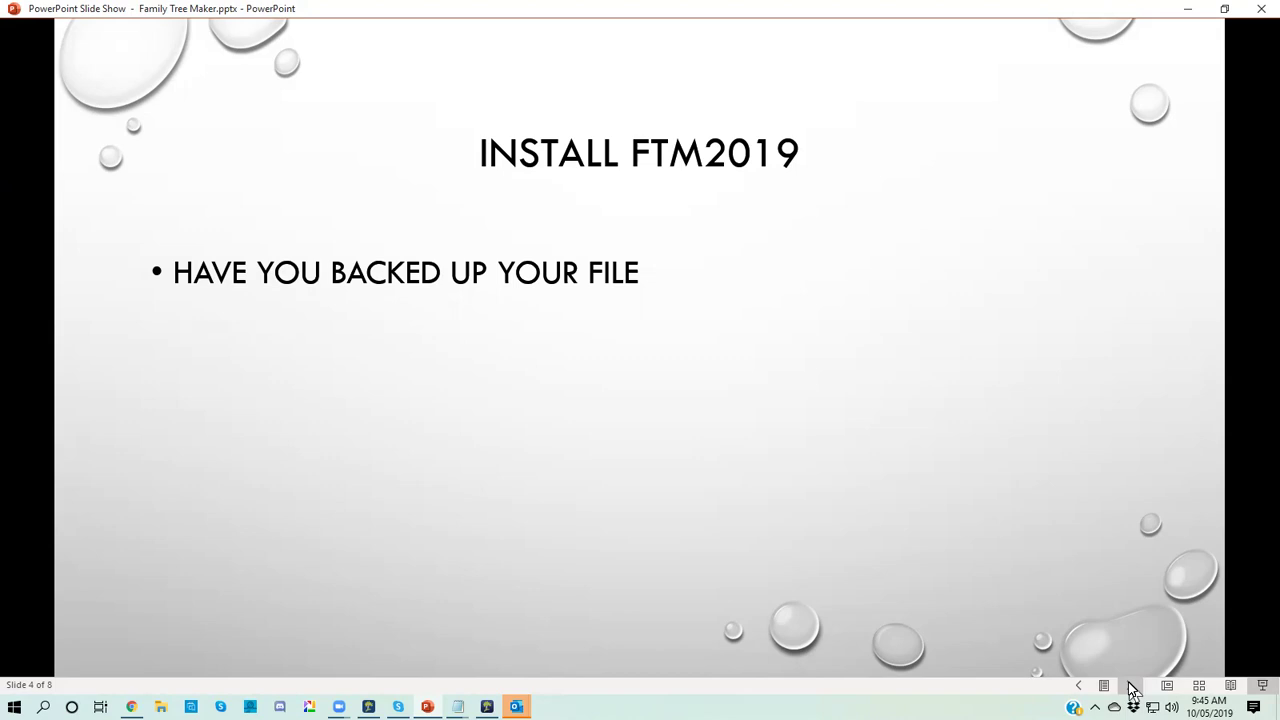
{"action": "left_click", "coordinate": [1131, 688]}
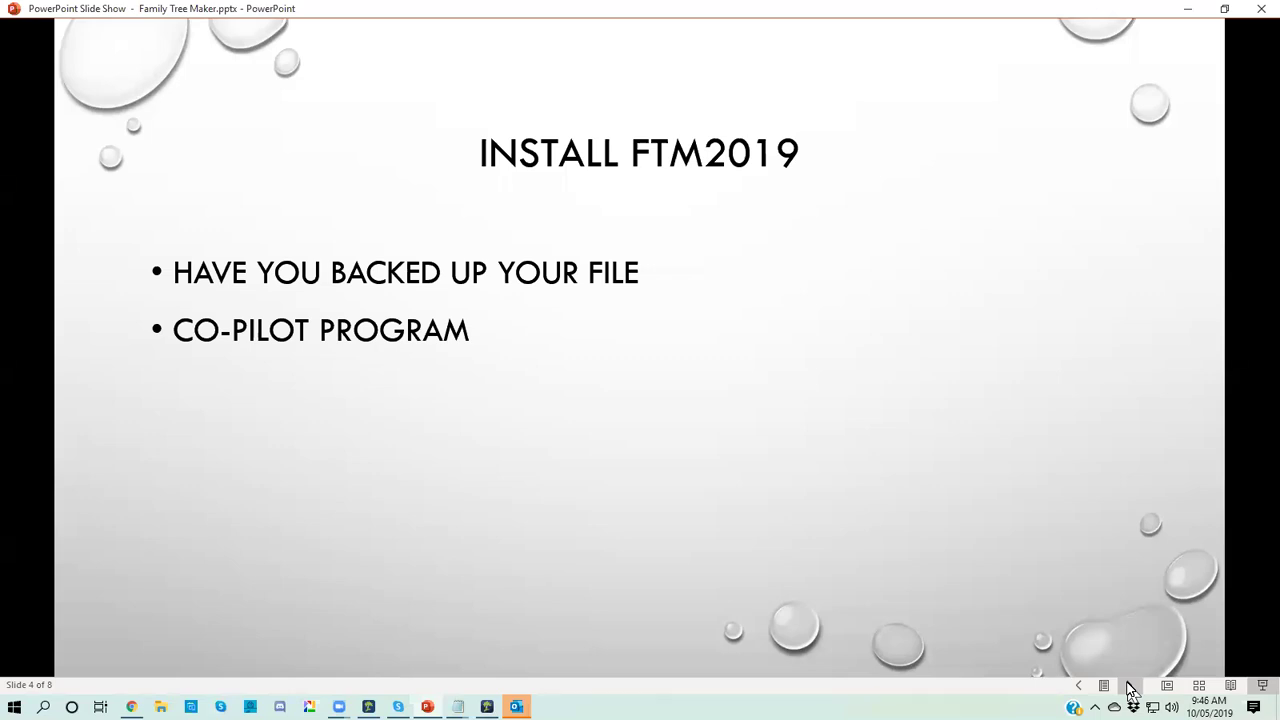
{"action": "left_click", "coordinate": [1128, 686]}
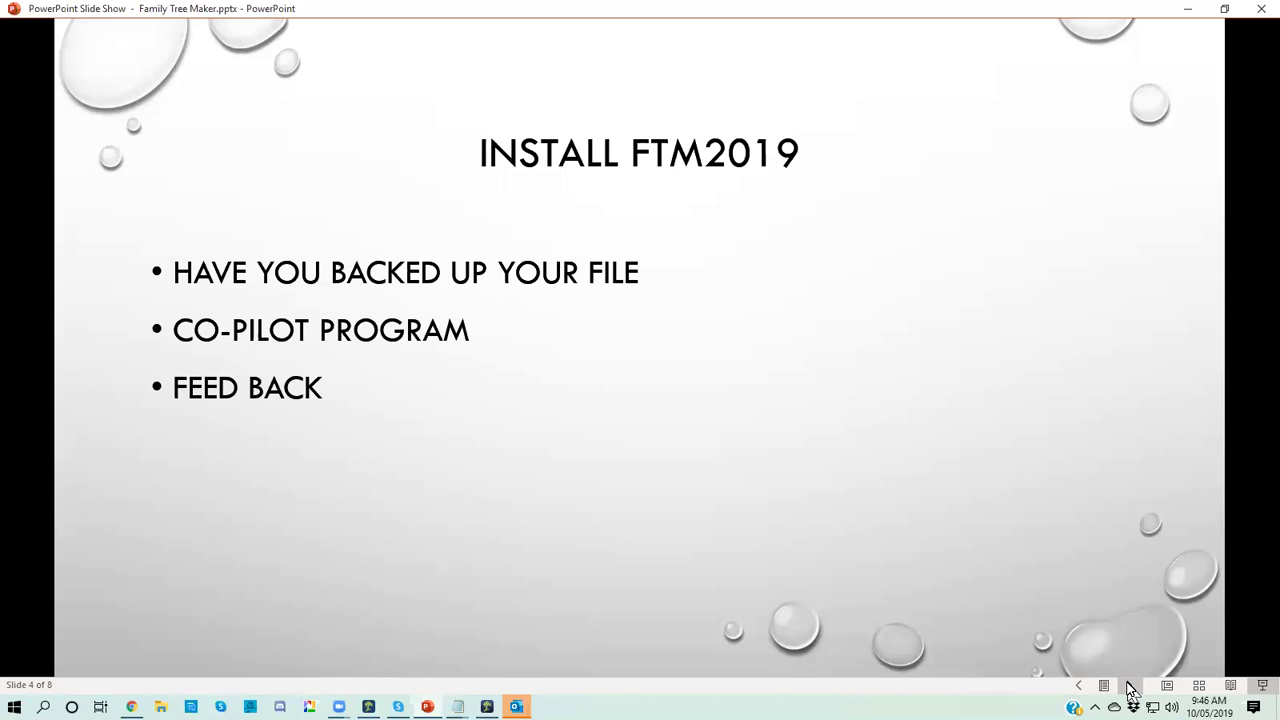
{"action": "left_click", "coordinate": [1128, 686]}
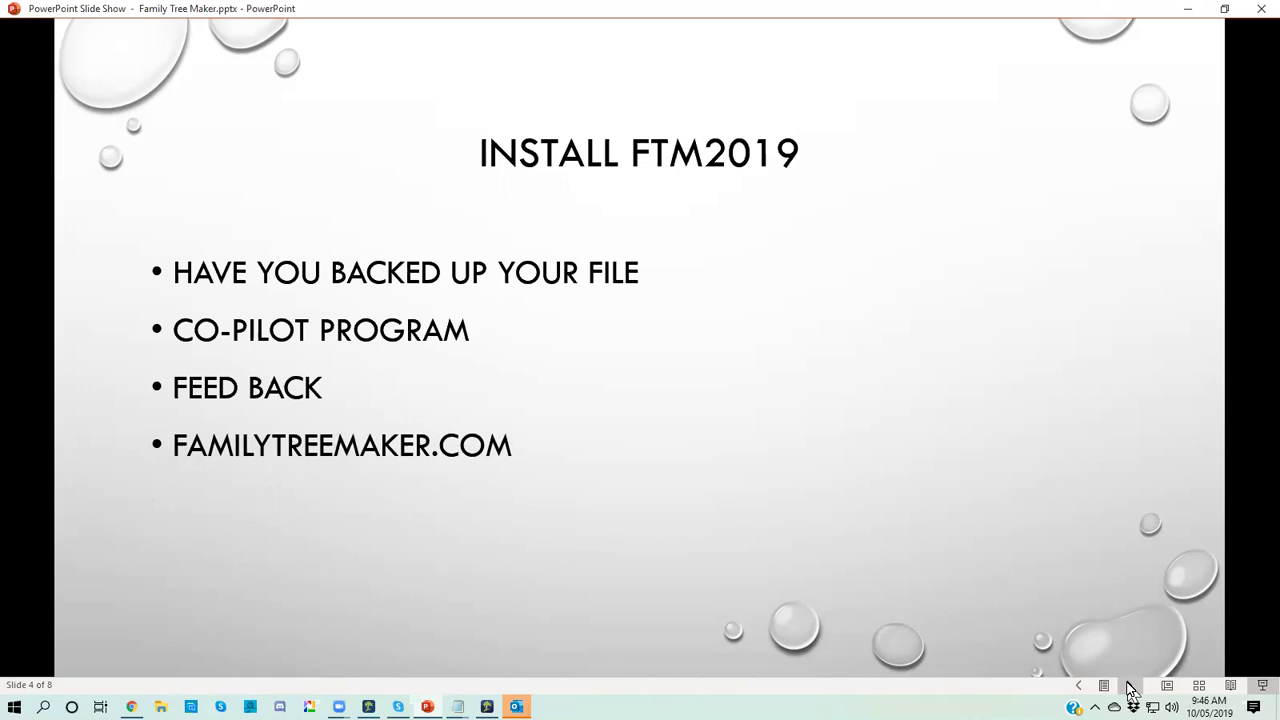
Reveal LAUNCH STATUS, CO-PILOT PROGRAM and SYNC OUTAGES sub-bullets, then bring Family Tree Maker 2017 forward.
{"action": "left_click", "coordinate": [1129, 687]}
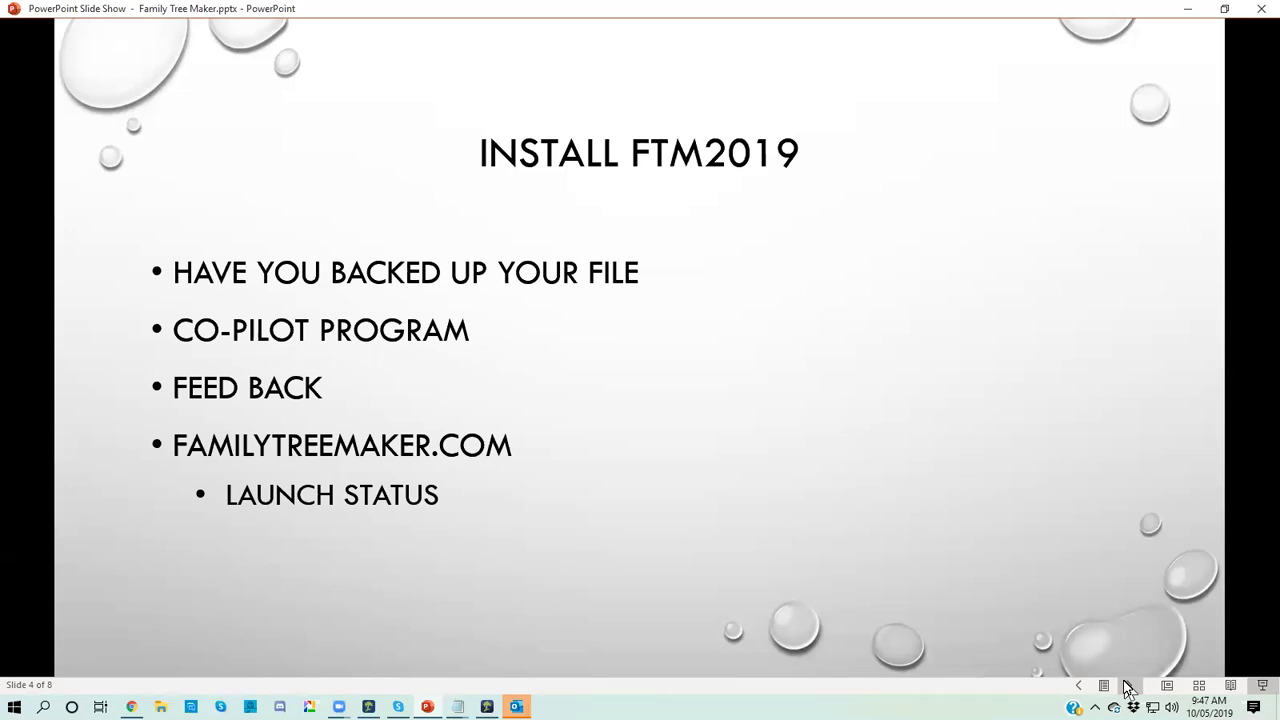
{"action": "left_click", "coordinate": [1126, 686]}
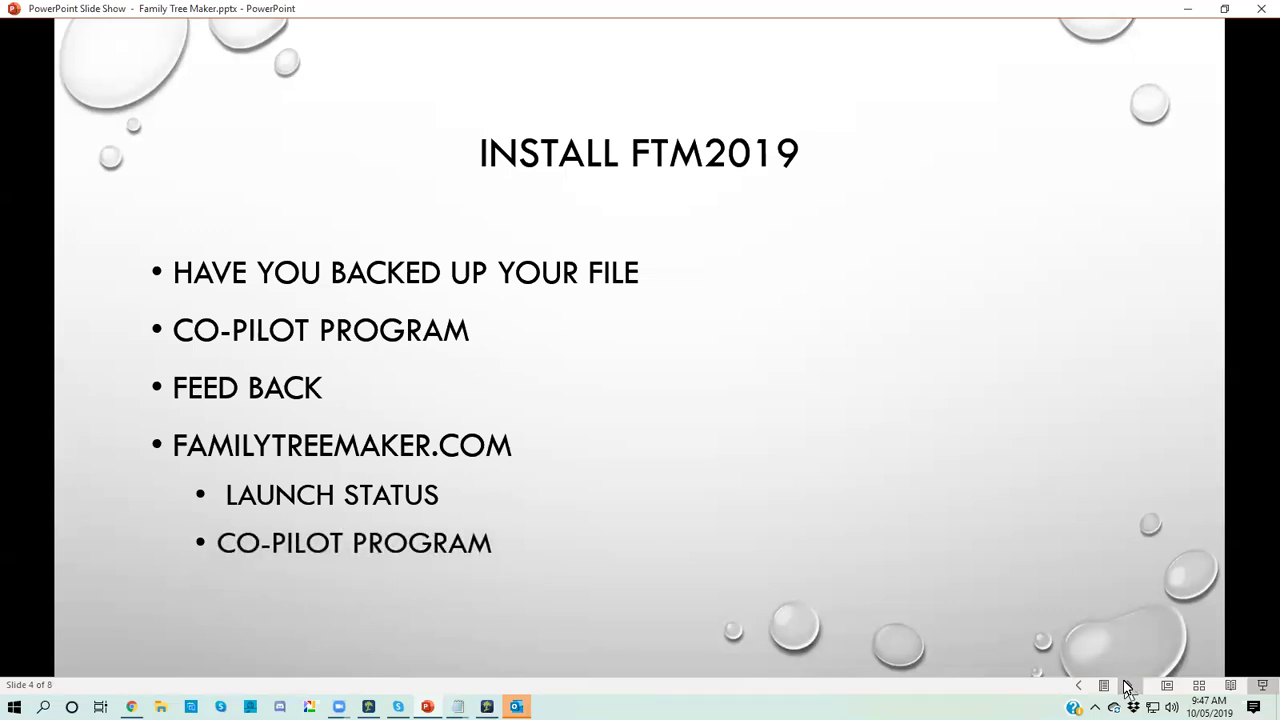
{"action": "left_click", "coordinate": [1126, 686]}
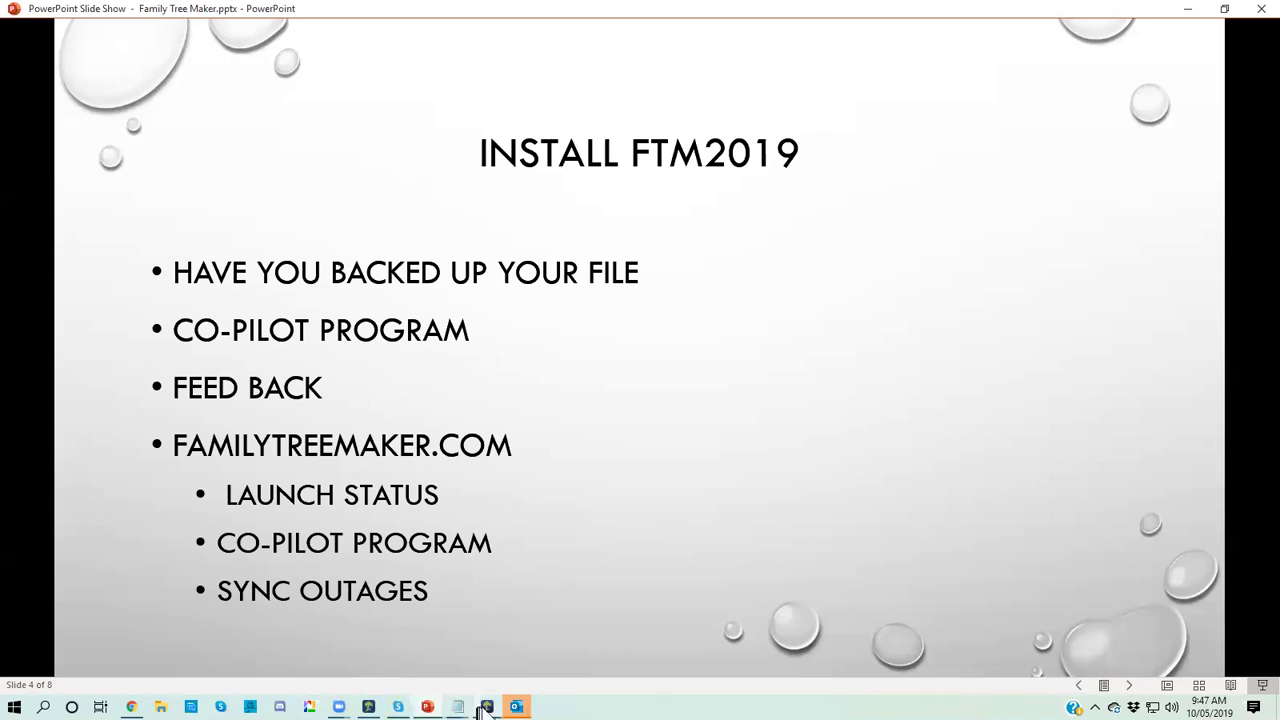
{"action": "left_click", "coordinate": [485, 708]}
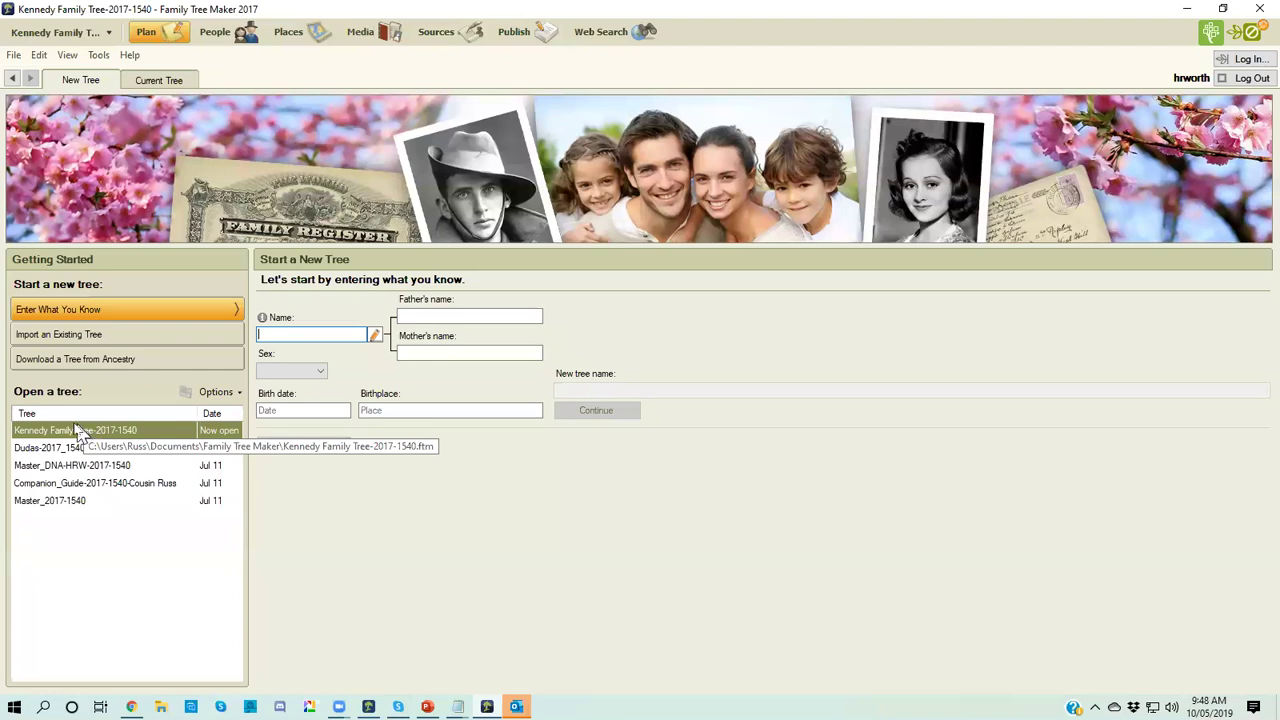
Show the Current Tree overview of the Kennedy tree: 209 people, 75 marriages, 2,910 KB.
{"action": "left_click", "coordinate": [150, 82]}
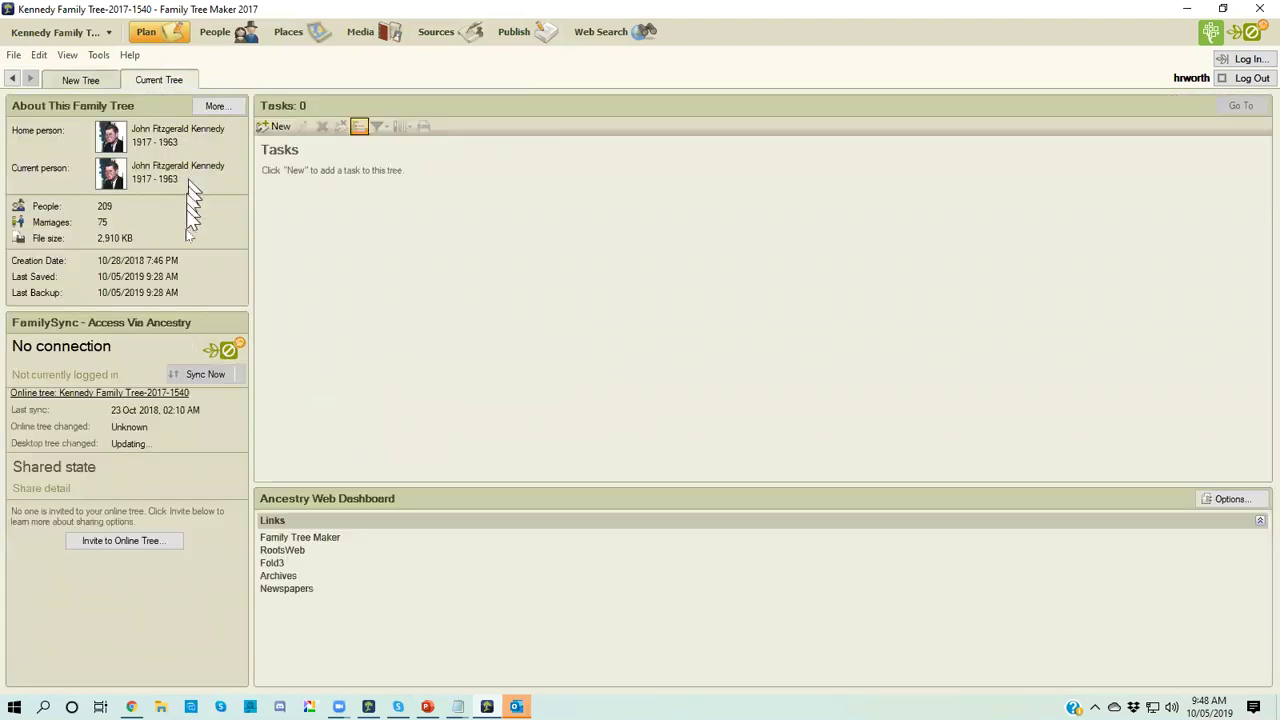
Open Compact File with Backup file before compacting and Perform extended analysis both ticked.
{"action": "left_click", "coordinate": [99, 57]}
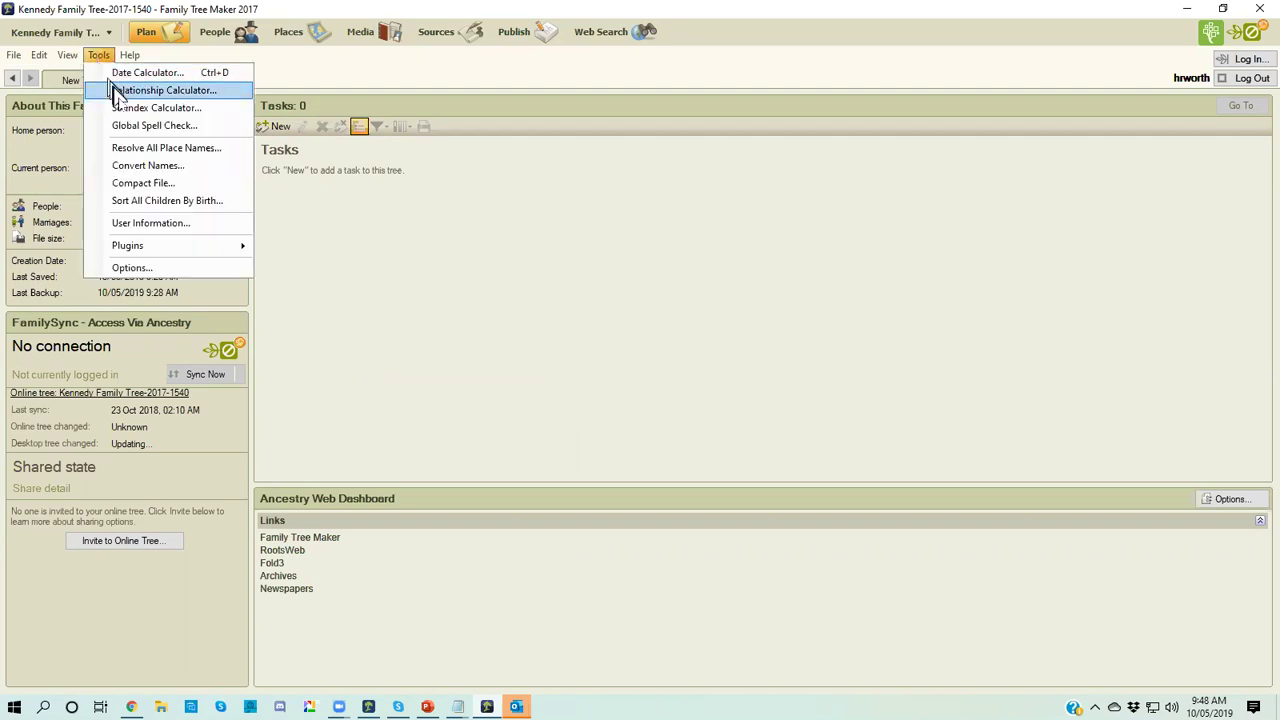
{"action": "left_click", "coordinate": [150, 183]}
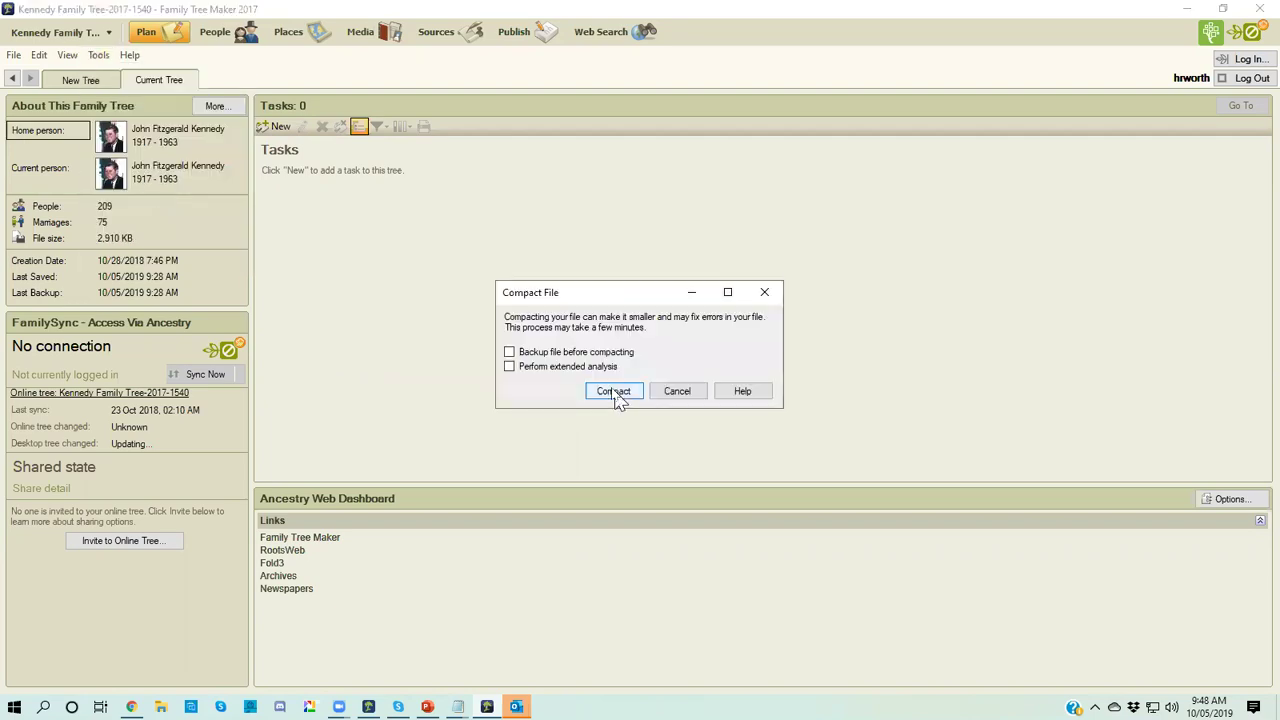
{"action": "left_click", "coordinate": [510, 353]}
{"action": "left_click", "coordinate": [510, 367]}
Back up to the custom Back_Ups folder as Kennedy Family Tree-2017-1540_2019-10-05-0948.ftmb.
{"action": "left_click", "coordinate": [613, 392]}
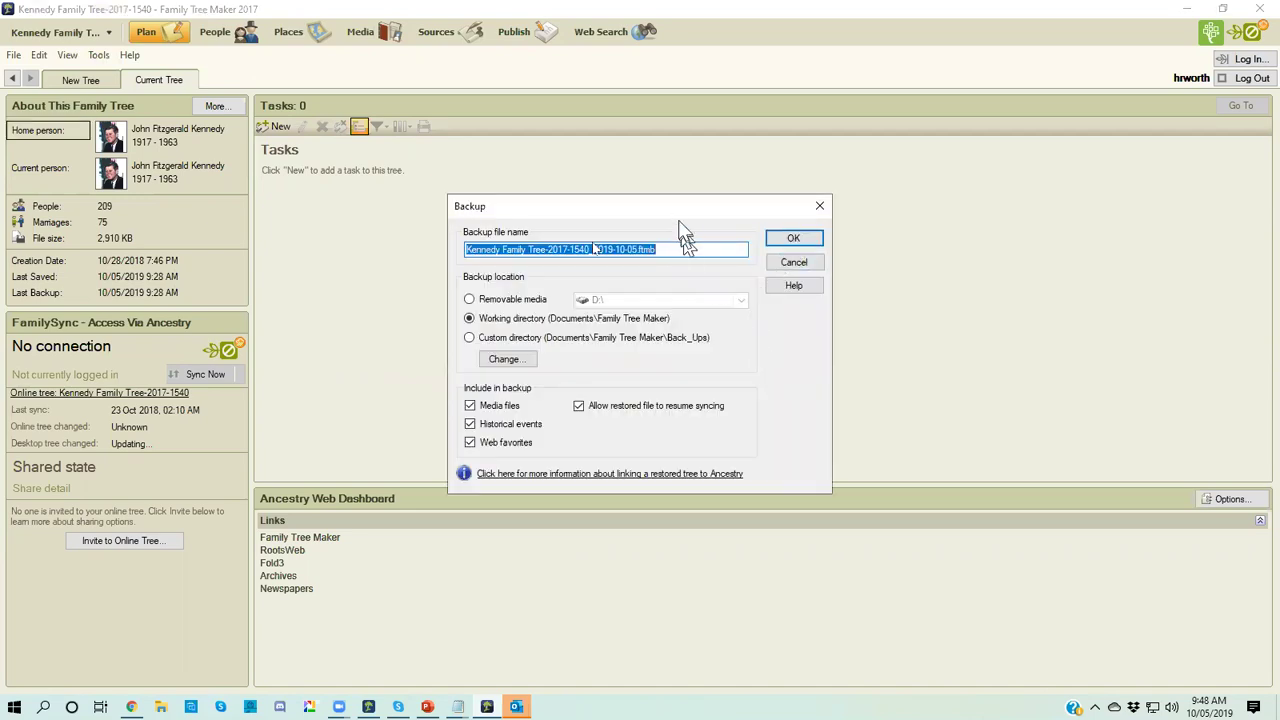
{"action": "left_click", "coordinate": [469, 338]}
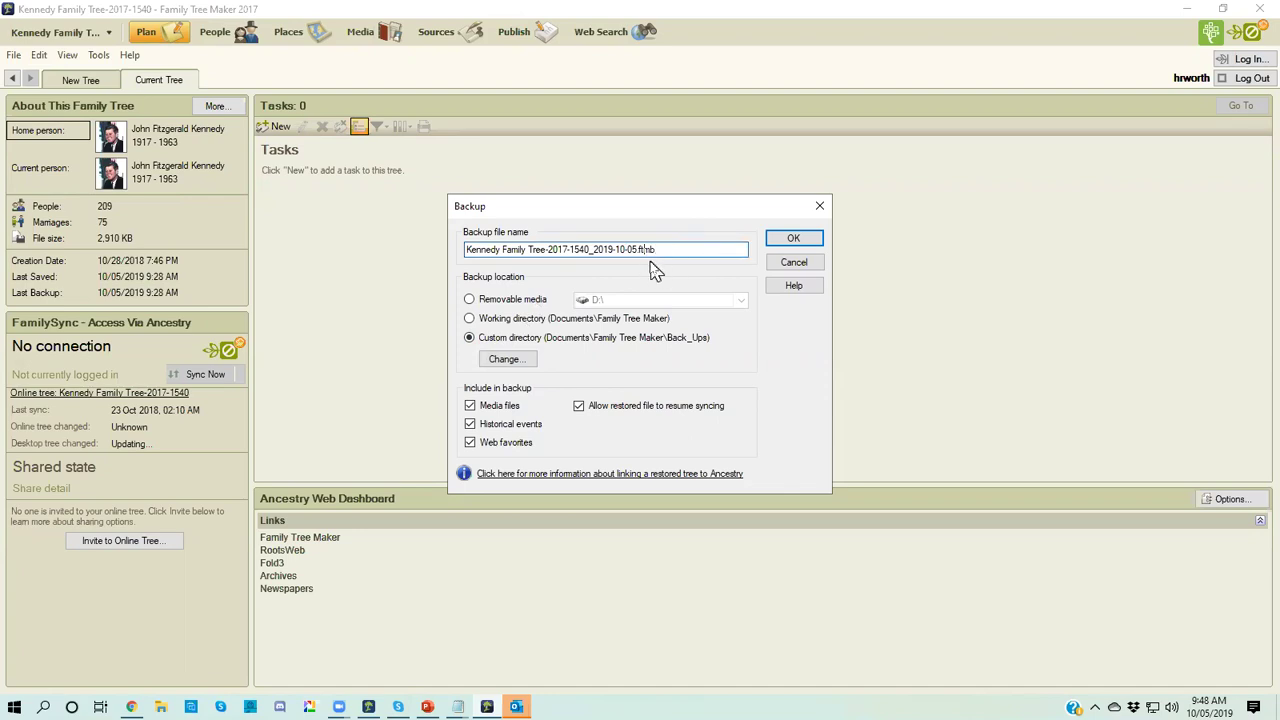
{"action": "key", "text": "Left"}
{"action": "key", "text": "Left"}
{"action": "type", "text": "-0948"}
{"action": "left_click", "coordinate": [792, 248]}
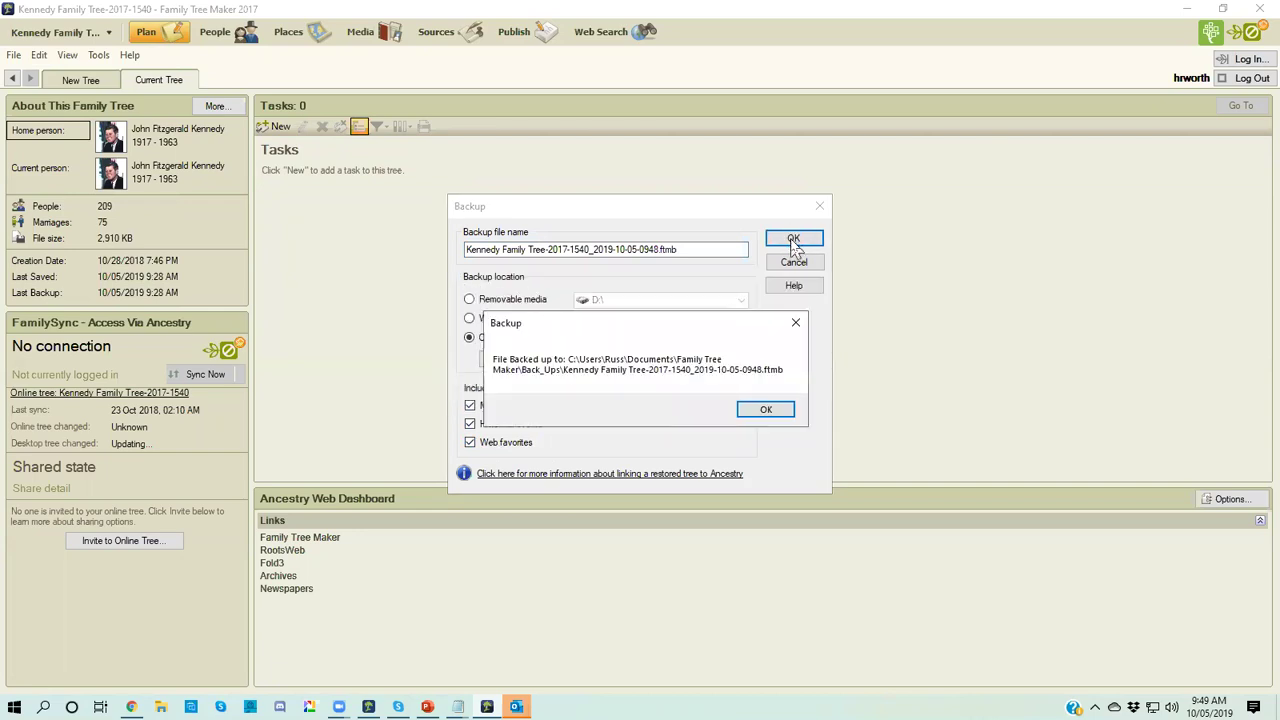
Acknowledge the confirmation that the Kennedy tree was backed up.
{"action": "left_click", "coordinate": [766, 413]}
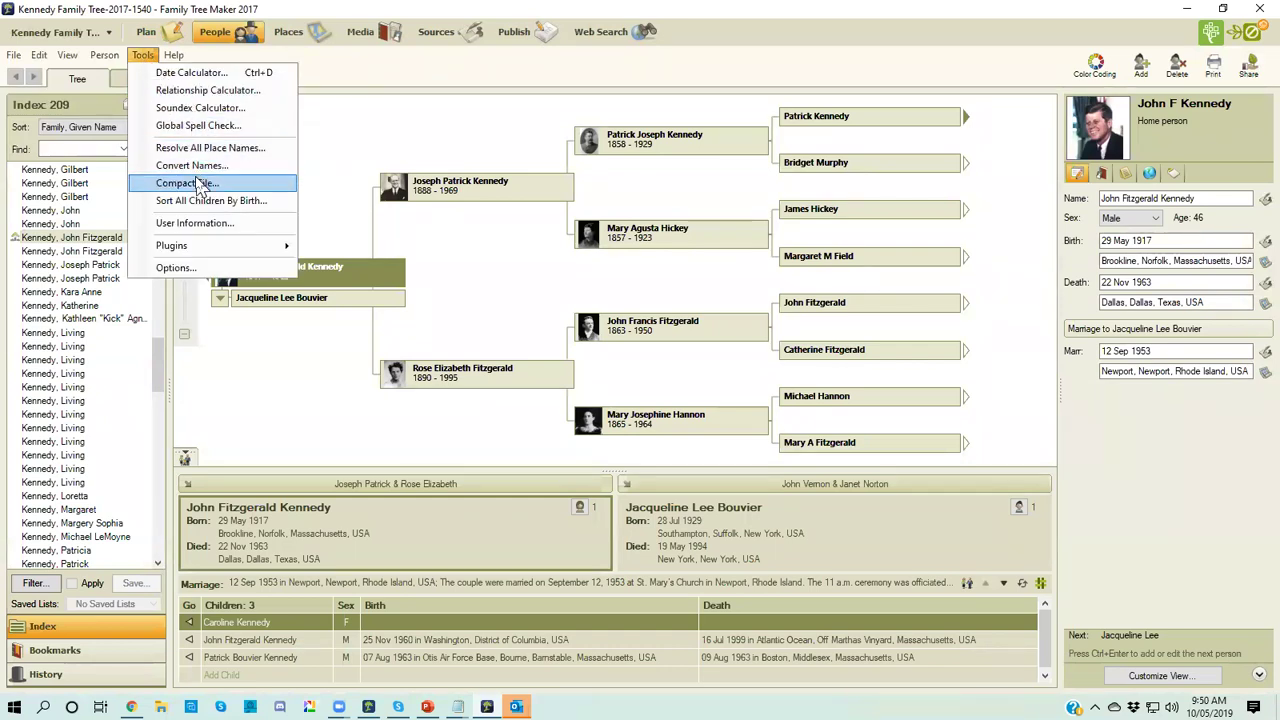
Compact the tree file again, without backup, with Perform extended analysis turned on.
{"action": "left_click", "coordinate": [195, 183]}
{"action": "left_click", "coordinate": [509, 366]}
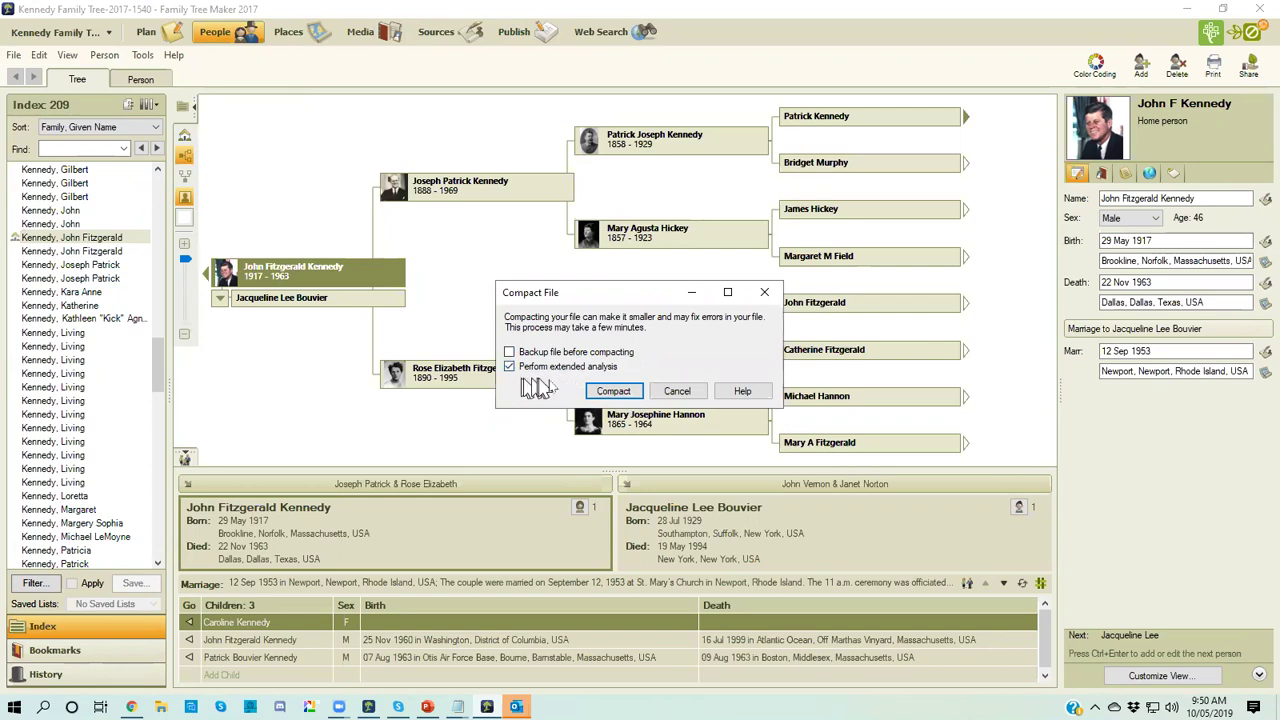
{"action": "left_click", "coordinate": [612, 395]}
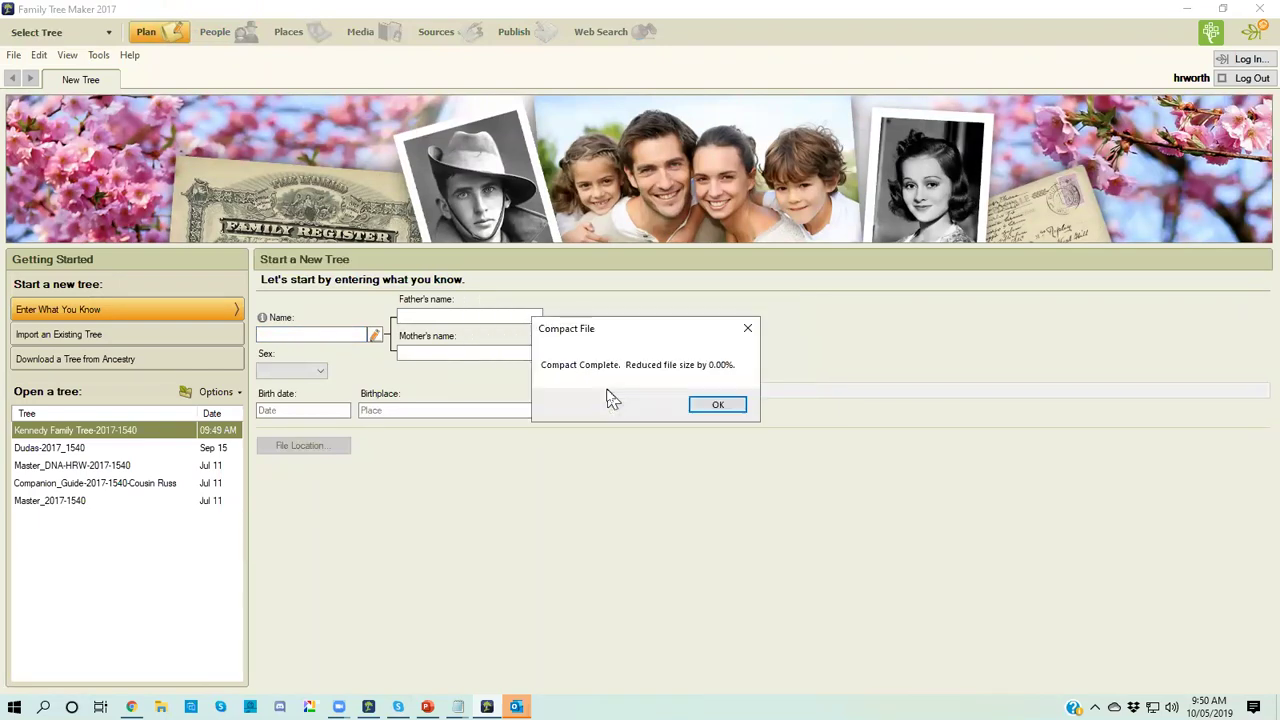
Dismiss the Compact Complete message and close the Kennedy tree with File > Close.
{"action": "left_click", "coordinate": [715, 406]}
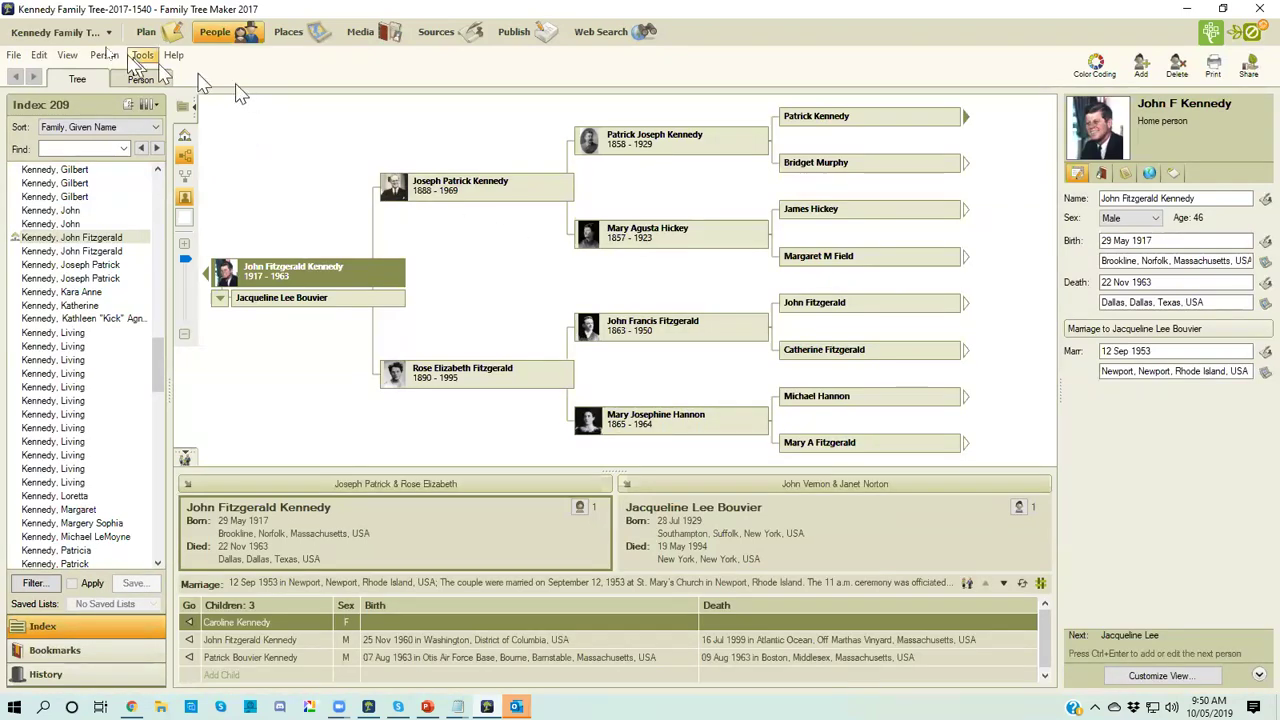
{"action": "left_click", "coordinate": [15, 57]}
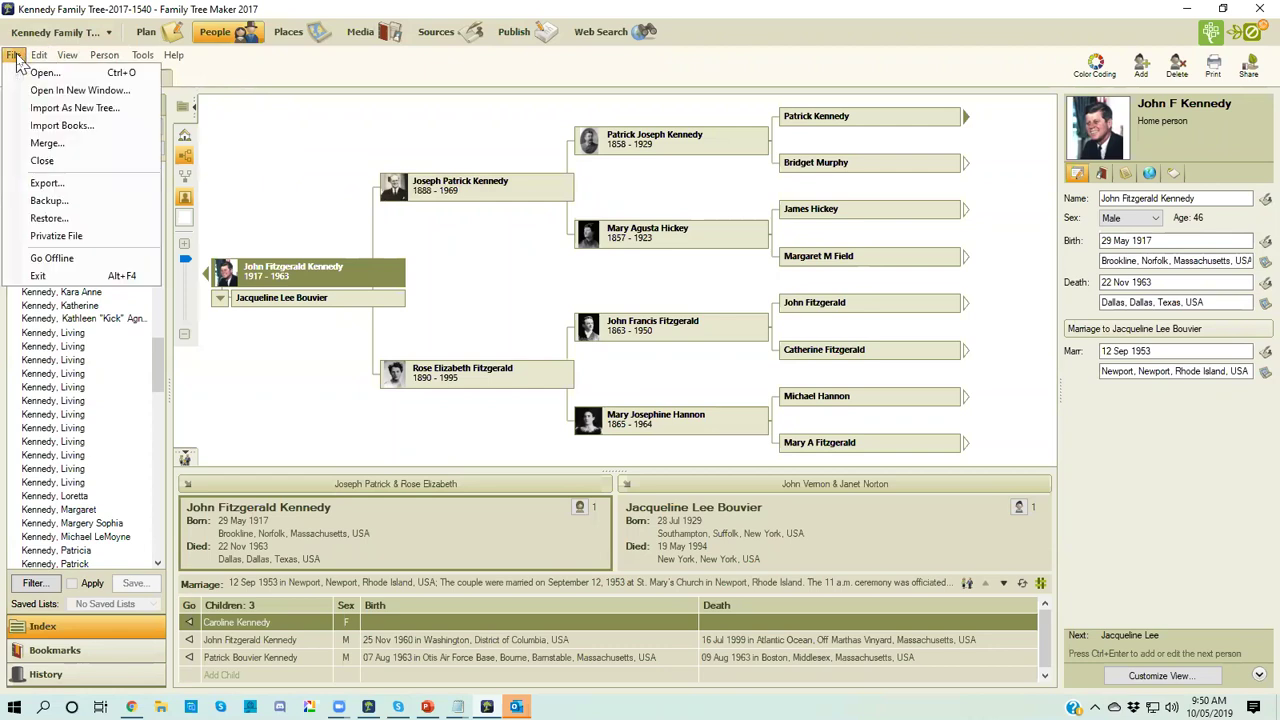
{"action": "left_click", "coordinate": [38, 161]}
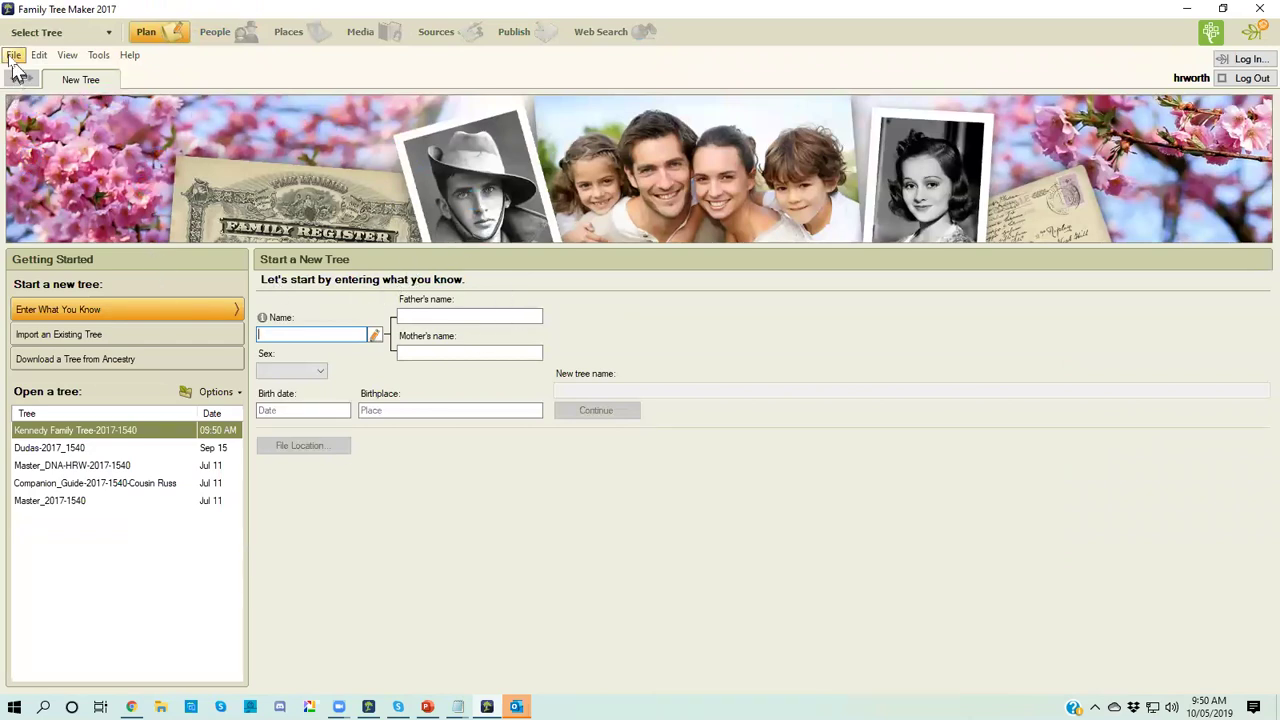
Switch to the Outlook meeting window FTM2019 - Before Installation.
{"action": "left_click", "coordinate": [14, 58]}
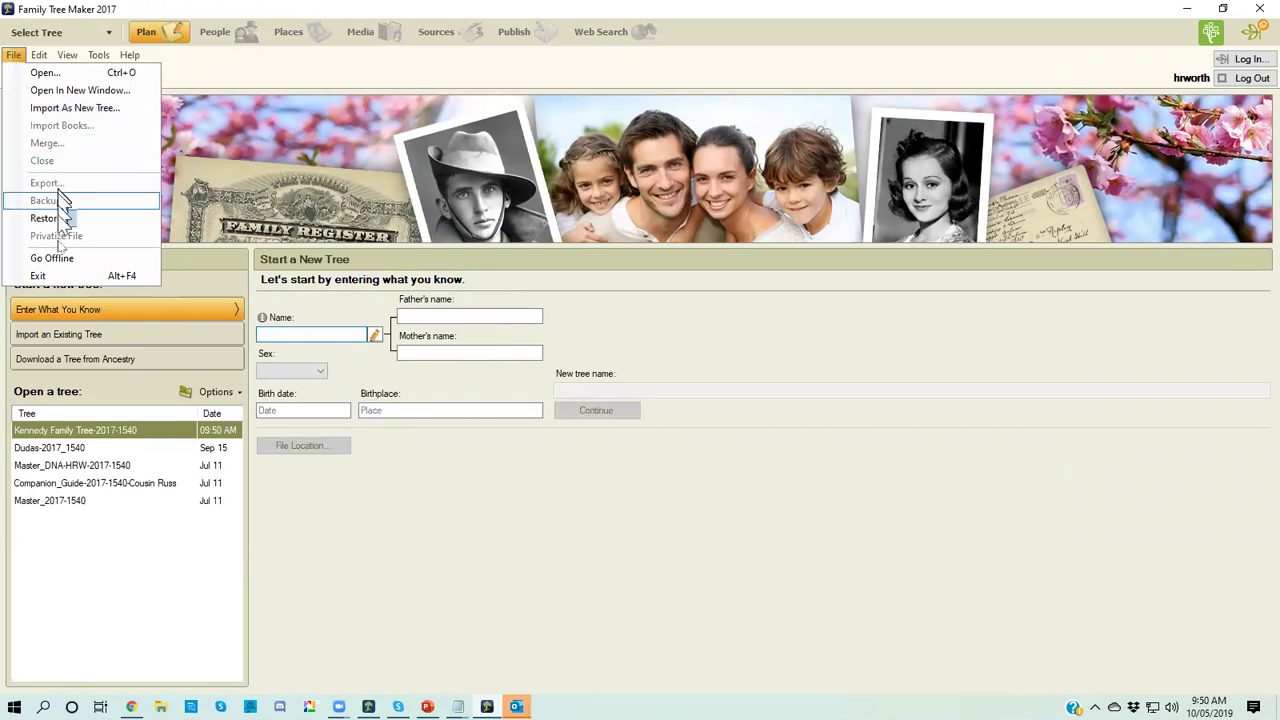
{"action": "left_click", "coordinate": [50, 287]}
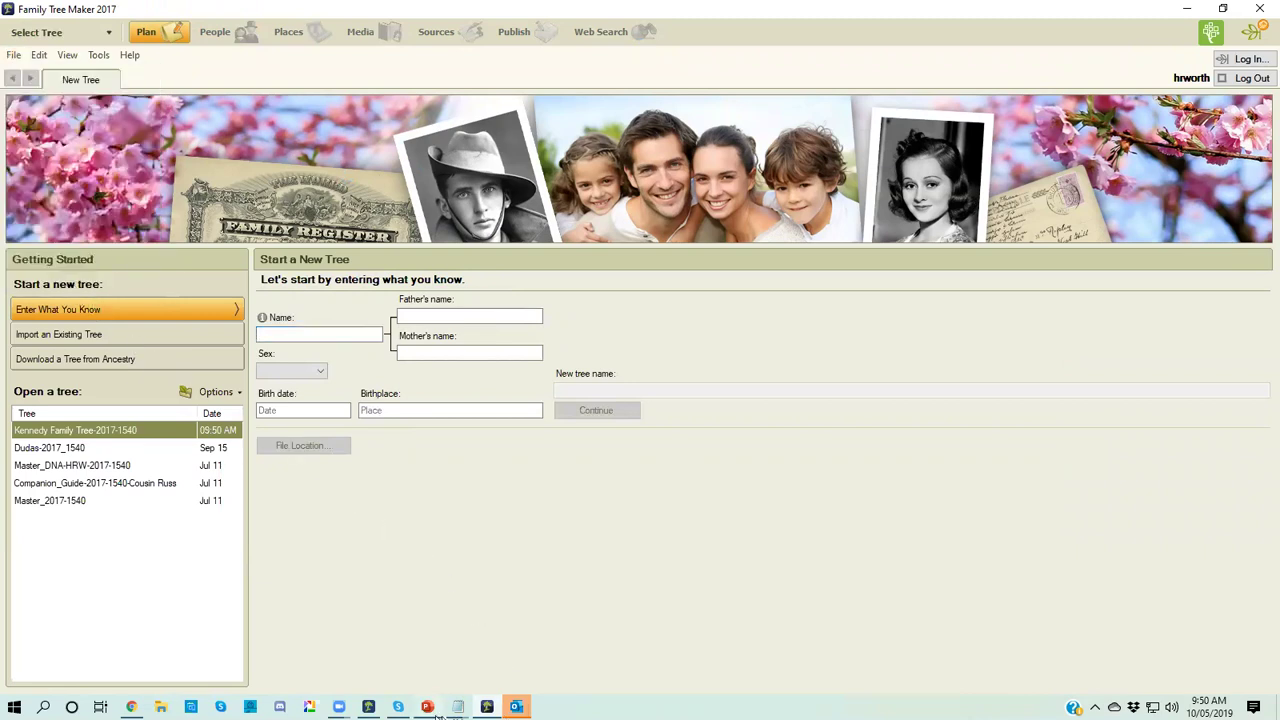
{"action": "left_click", "coordinate": [427, 707]}
Return to the slide show and step back to slide 3, Before You Install FTM2019, ending at FILE, CLOSE.
{"action": "left_click", "coordinate": [455, 708]}
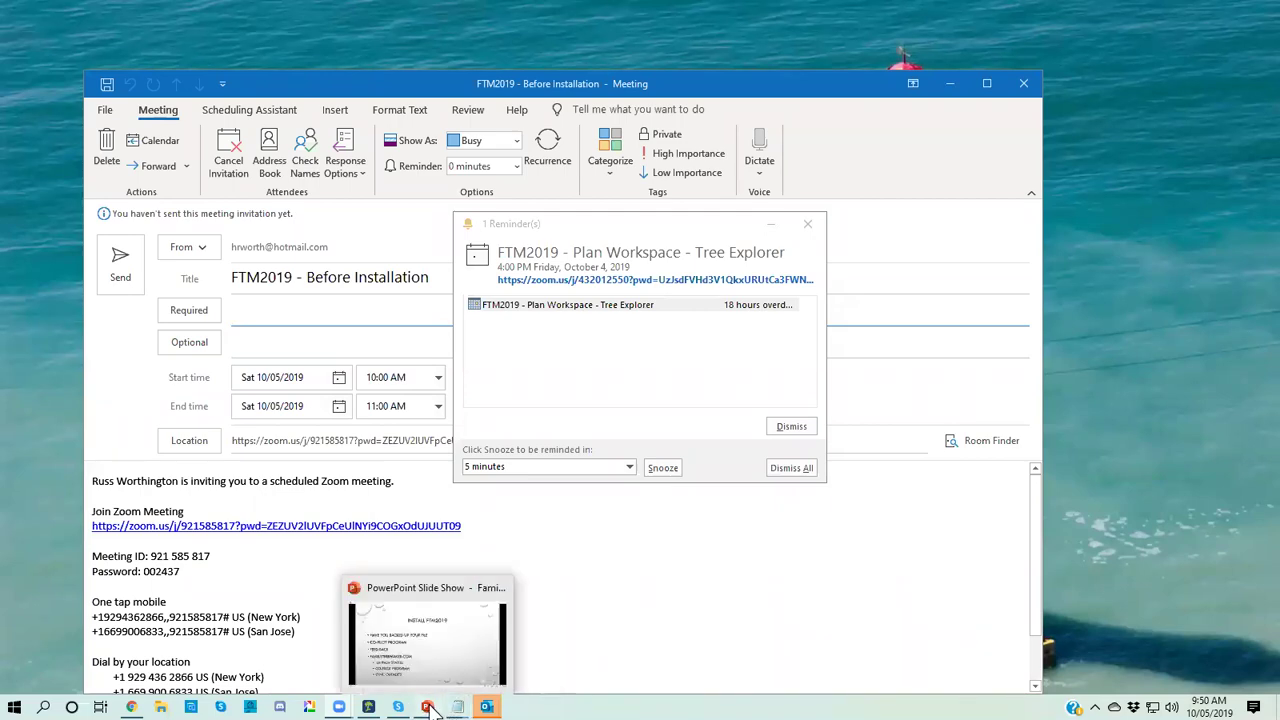
{"action": "left_click", "coordinate": [432, 708]}
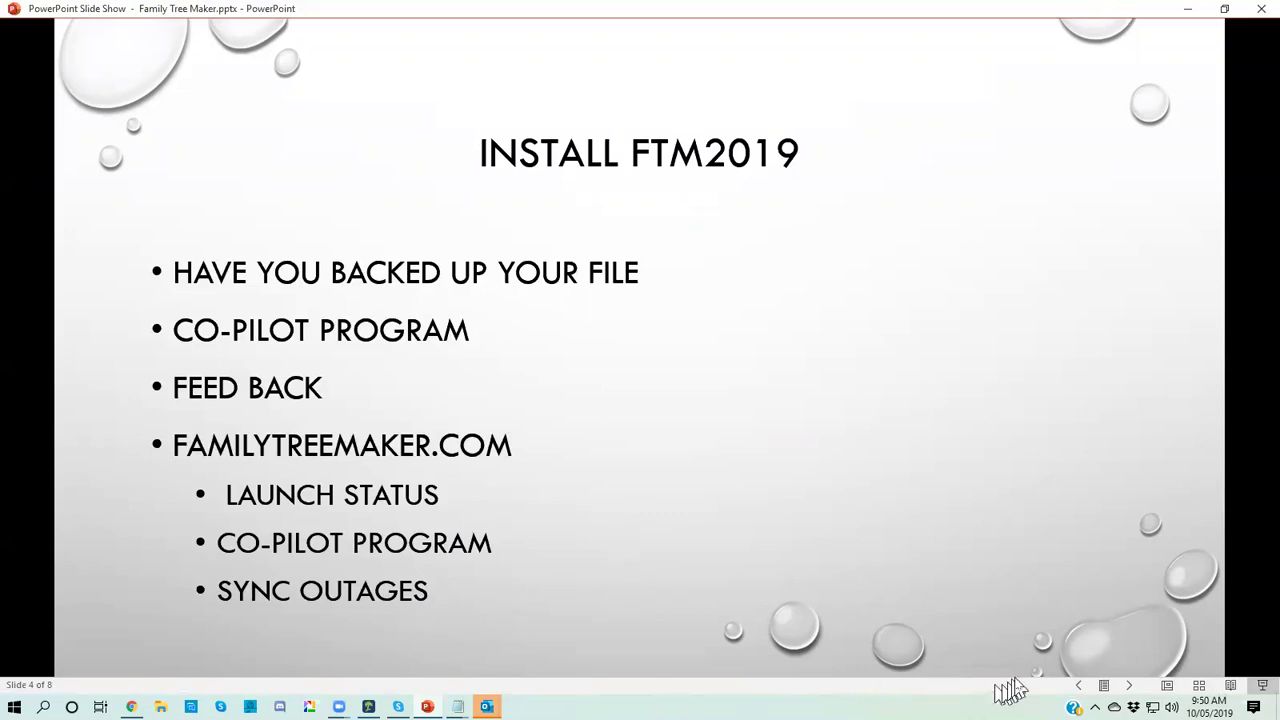
{"action": "left_click", "coordinate": [1080, 686]}
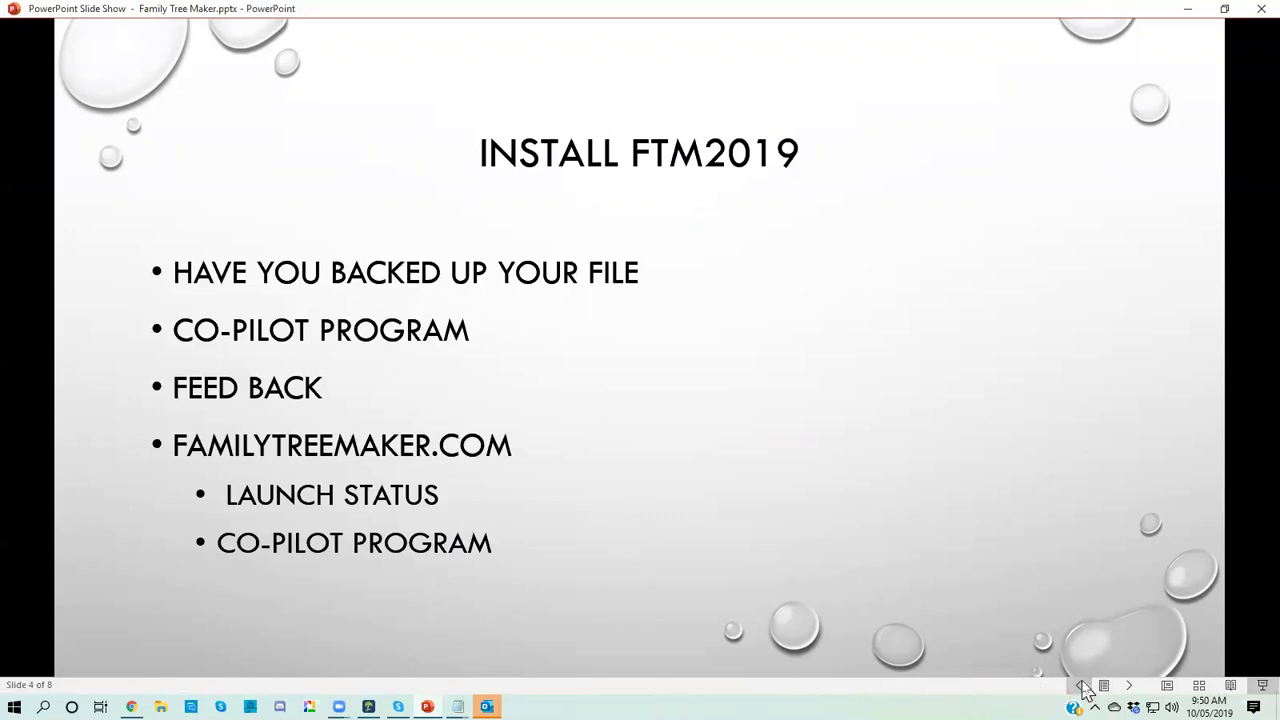
{"action": "left_click", "coordinate": [1080, 686]}
{"action": "left_click", "coordinate": [1080, 686]}
{"action": "left_click", "coordinate": [1080, 686]}
{"action": "left_click", "coordinate": [1080, 686]}
{"action": "left_click", "coordinate": [1080, 686]}
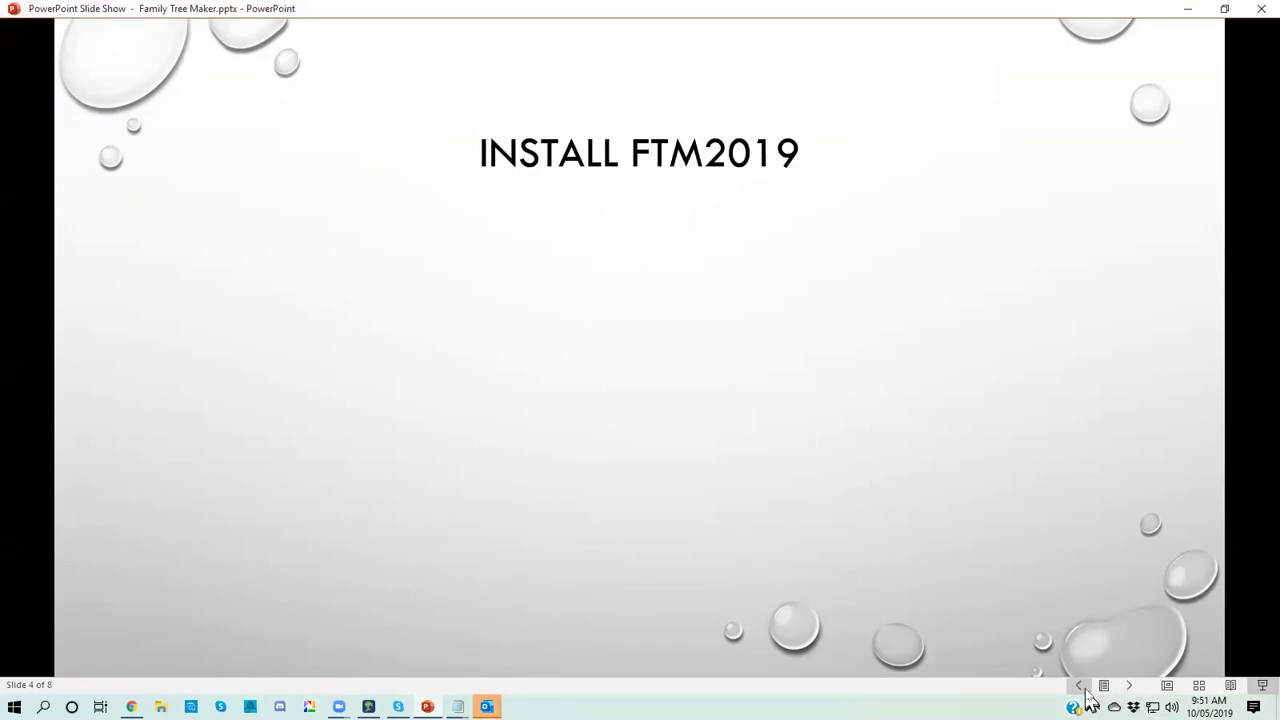
{"action": "left_click", "coordinate": [1080, 686]}
{"action": "left_click", "coordinate": [1080, 686]}
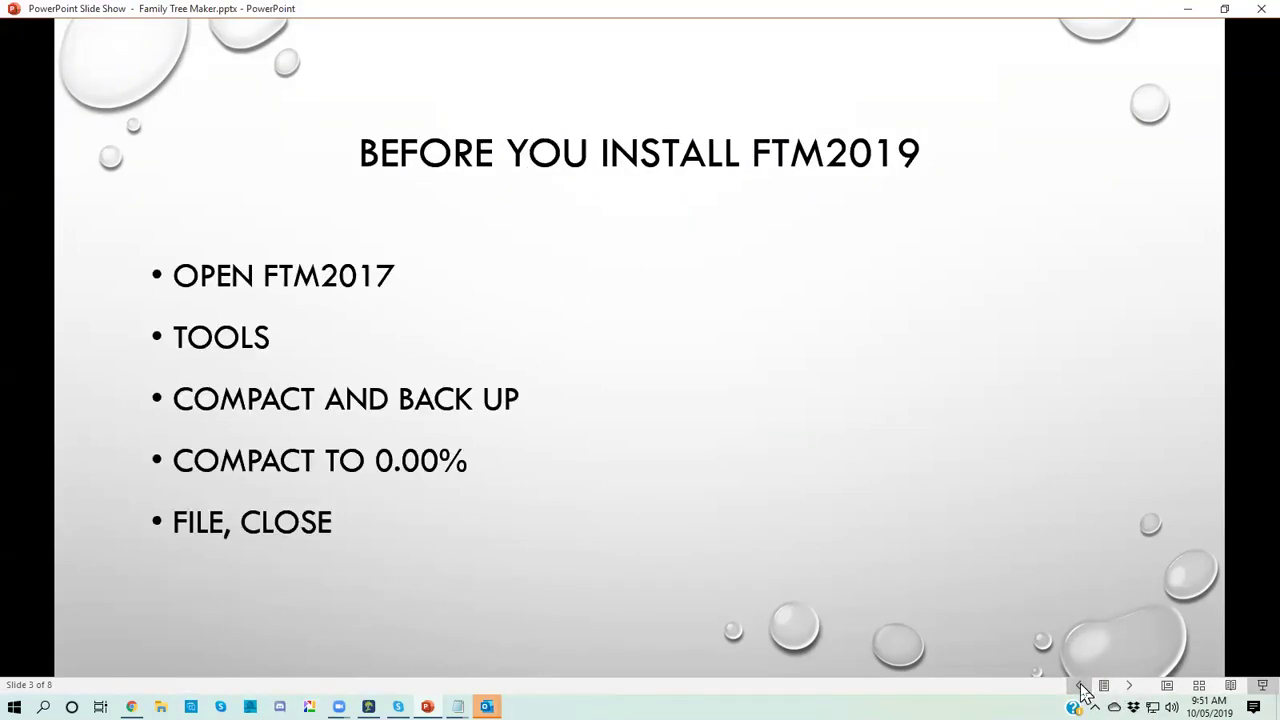
Reveal the FILE, EXIT bullet, then advance to slide 4, Install FTM2019.
{"action": "left_click", "coordinate": [1130, 686]}
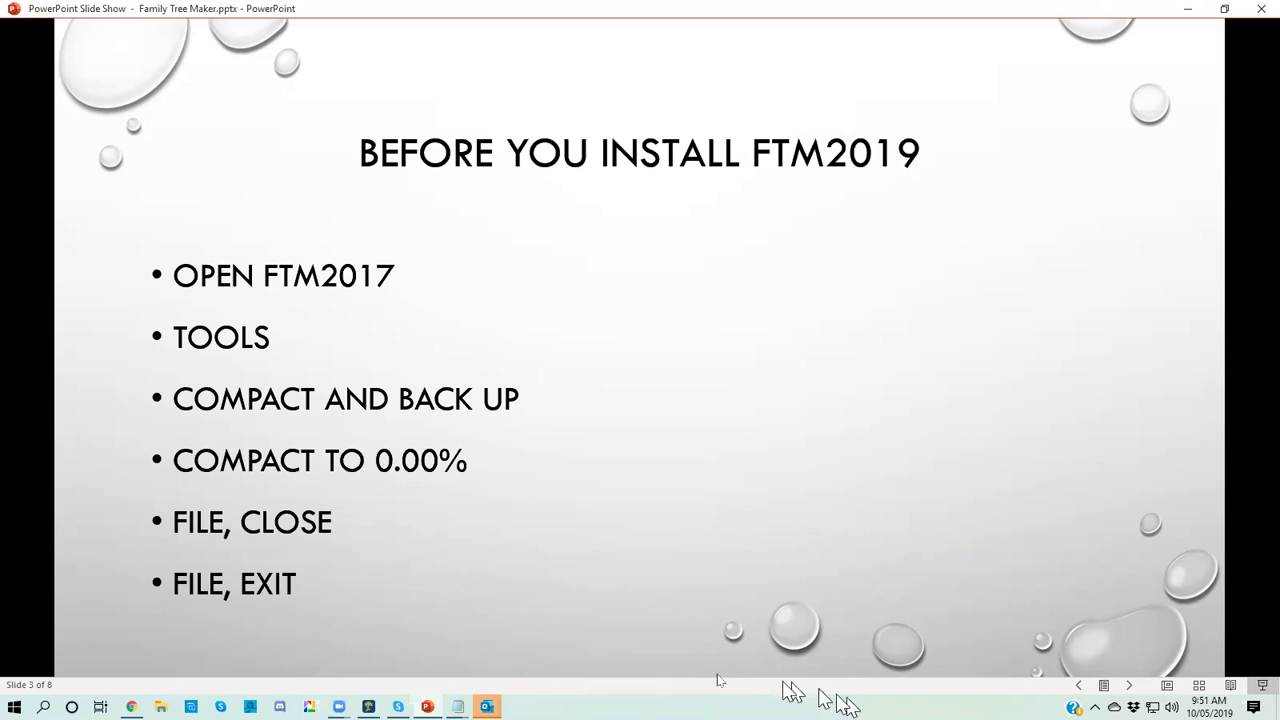
{"action": "left_click", "coordinate": [1130, 686]}
{"action": "left_click", "coordinate": [1131, 687]}
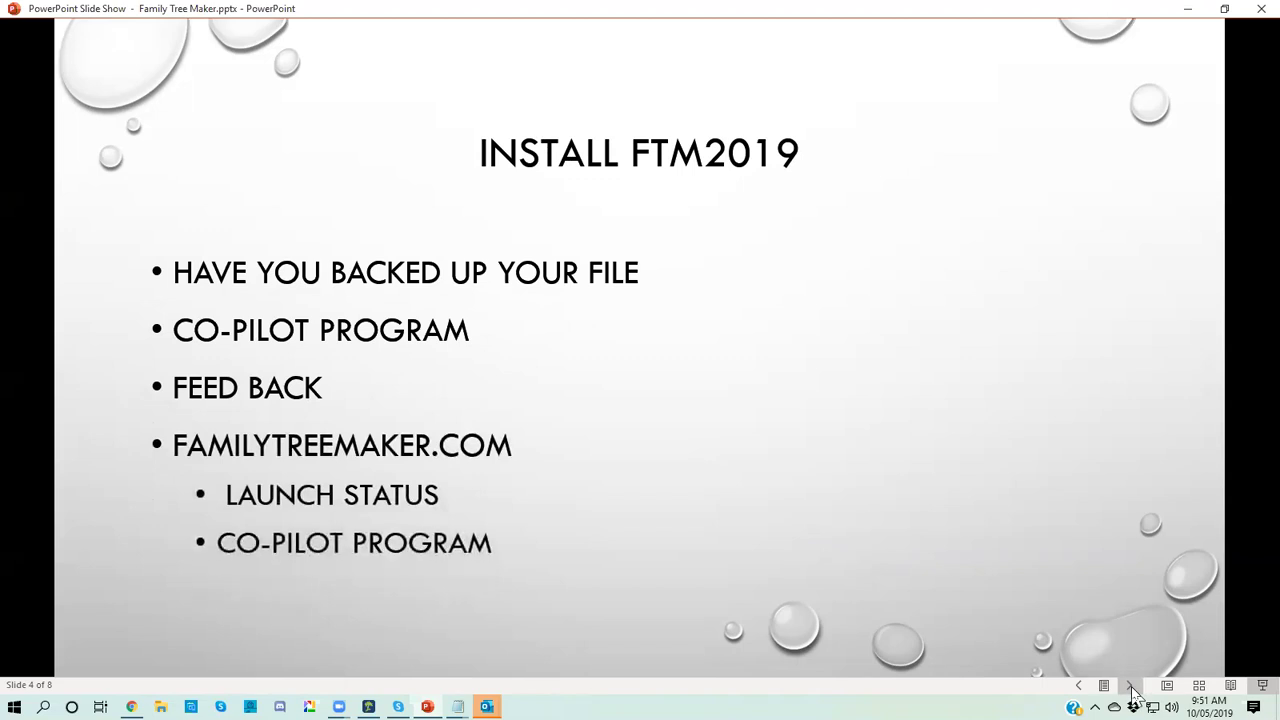
Reveal the SYNC OUTAGES bullet, then advance to the Family Tree Maker 2019 logo slide.
{"action": "left_click", "coordinate": [1131, 688]}
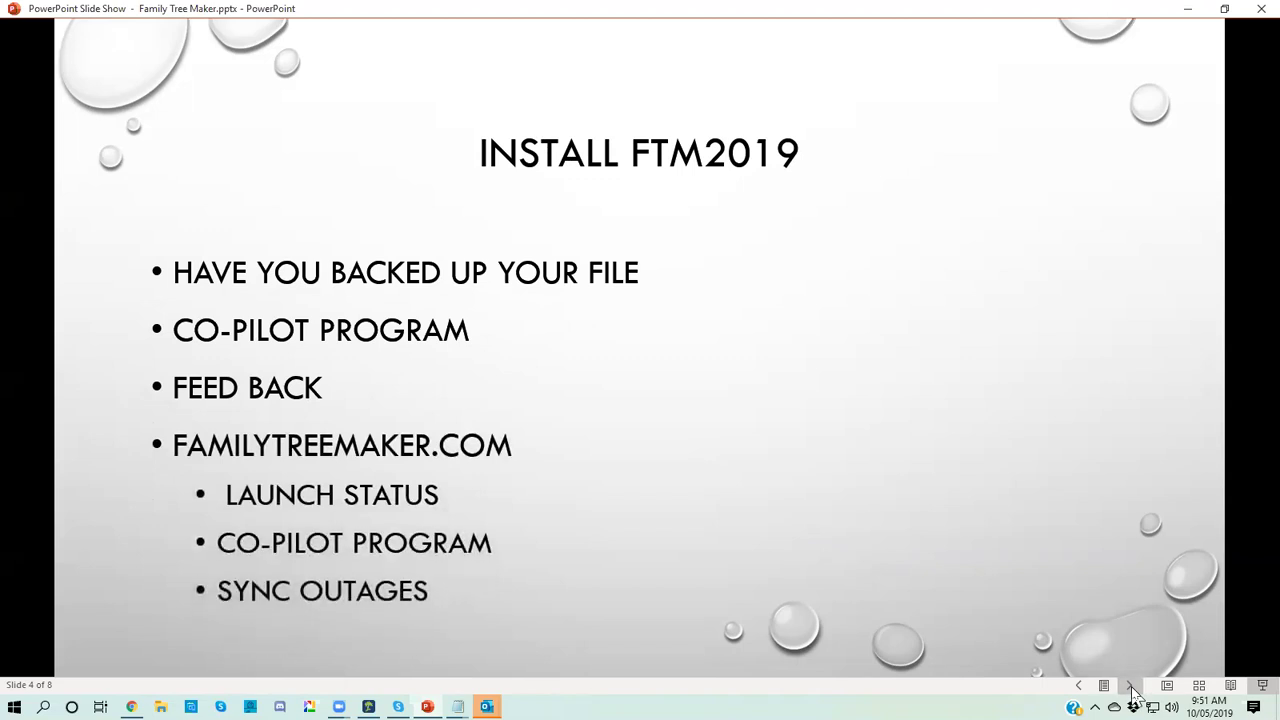
{"action": "left_click", "coordinate": [1131, 688]}
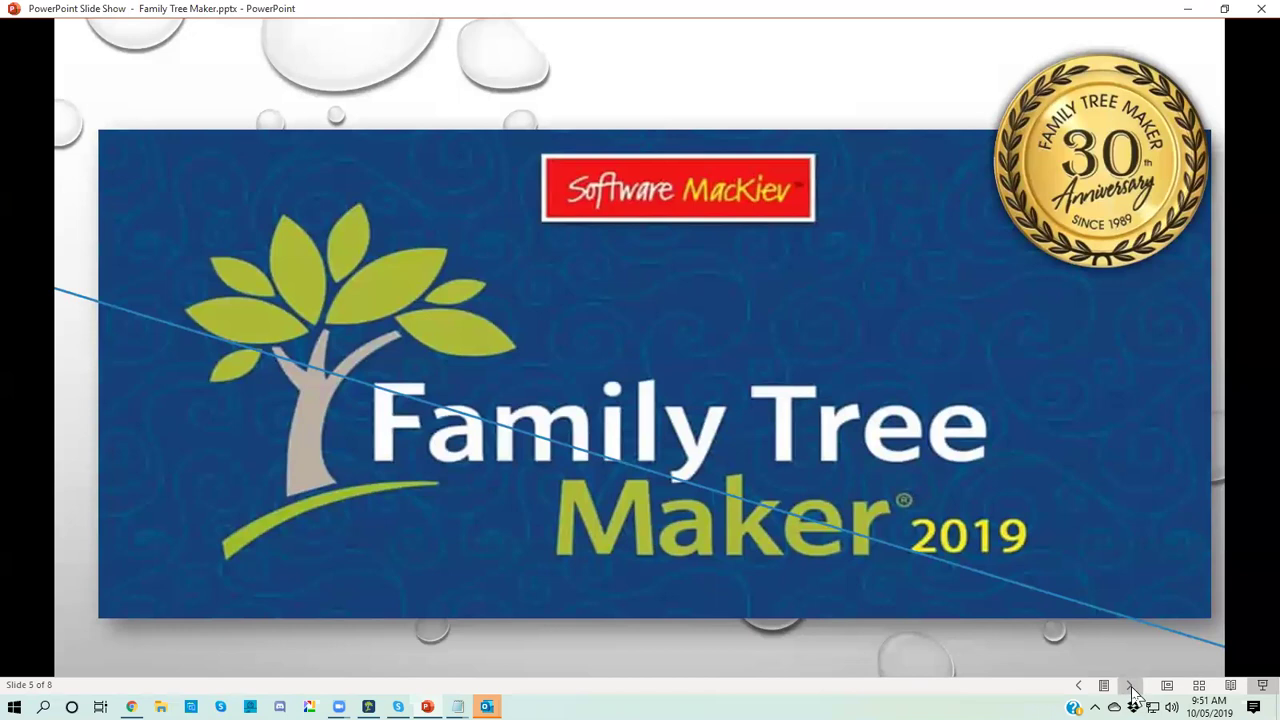